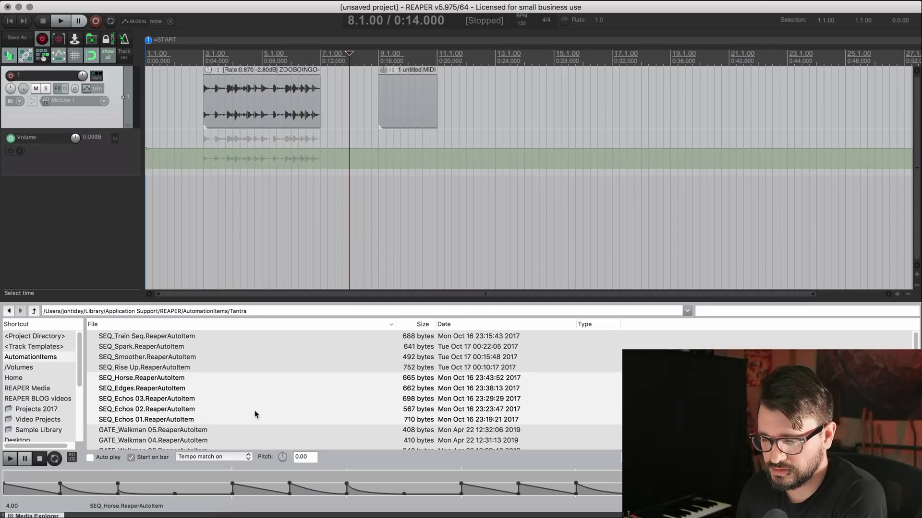
Insert SEQ_Smoother.ReaperAutoItem at the edit cursor, then add a second copy right after it.
{"action": "key", "text": "Return"}
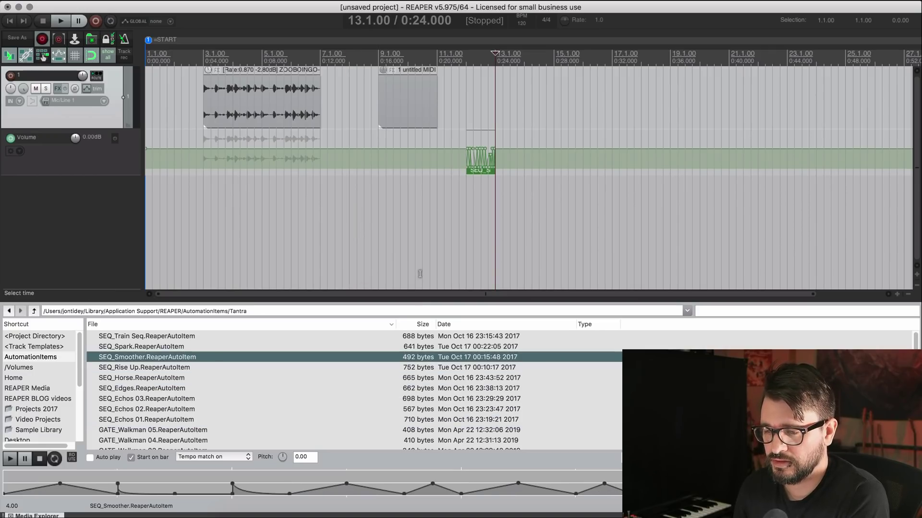
{"action": "left_click", "coordinate": [481, 177]}
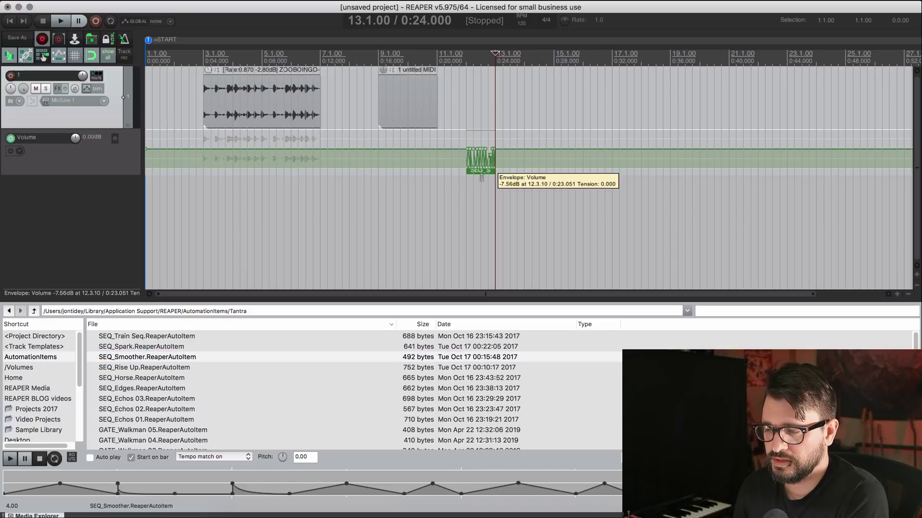
{"action": "scroll", "coordinate": [481, 178], "scroll_direction": "up", "scroll_amount": 5}
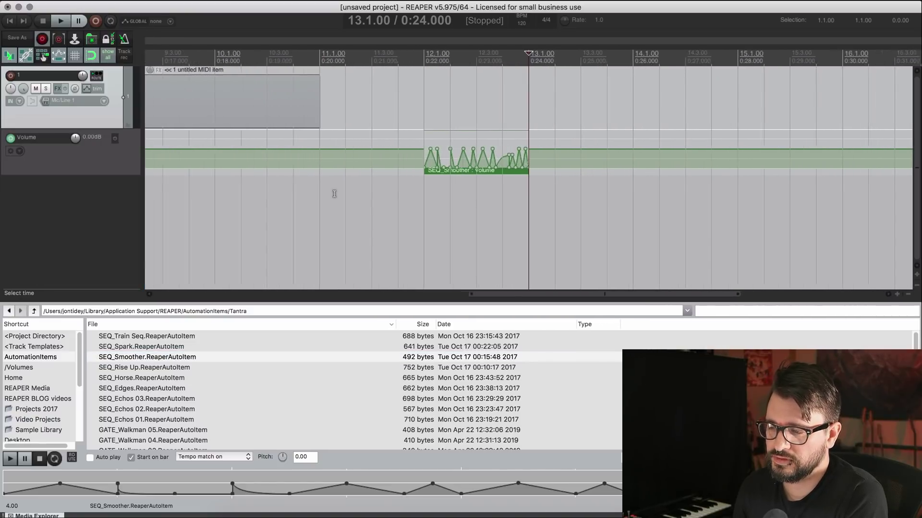
{"action": "scroll", "coordinate": [334, 193], "scroll_direction": "up", "scroll_amount": 3}
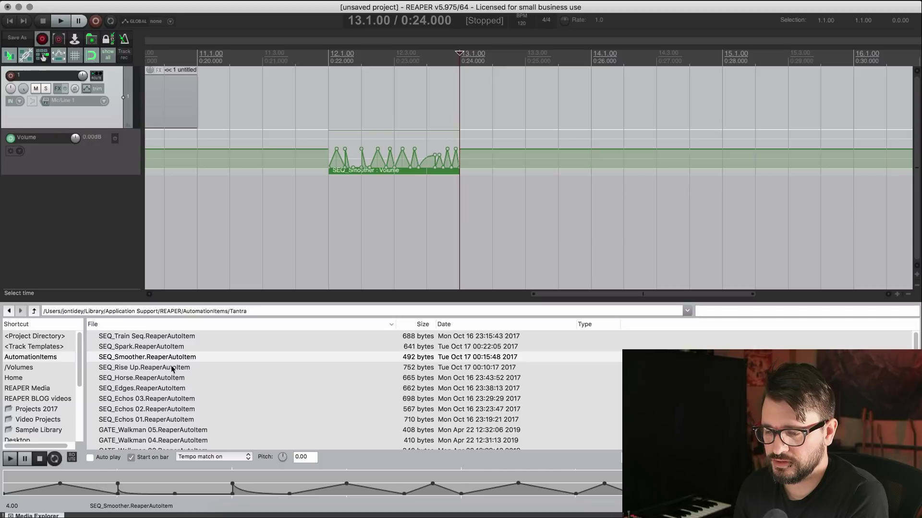
{"action": "left_click", "coordinate": [218, 360]}
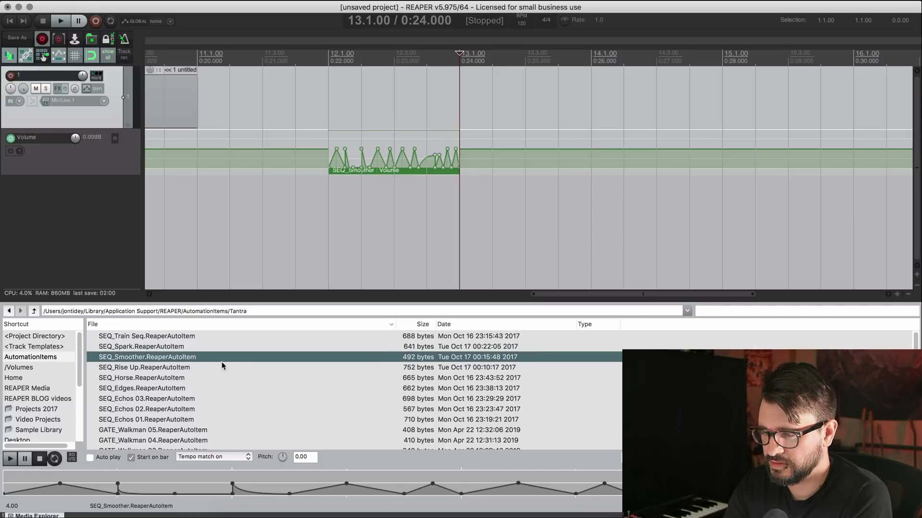
{"action": "double_click", "coordinate": [221, 361]}
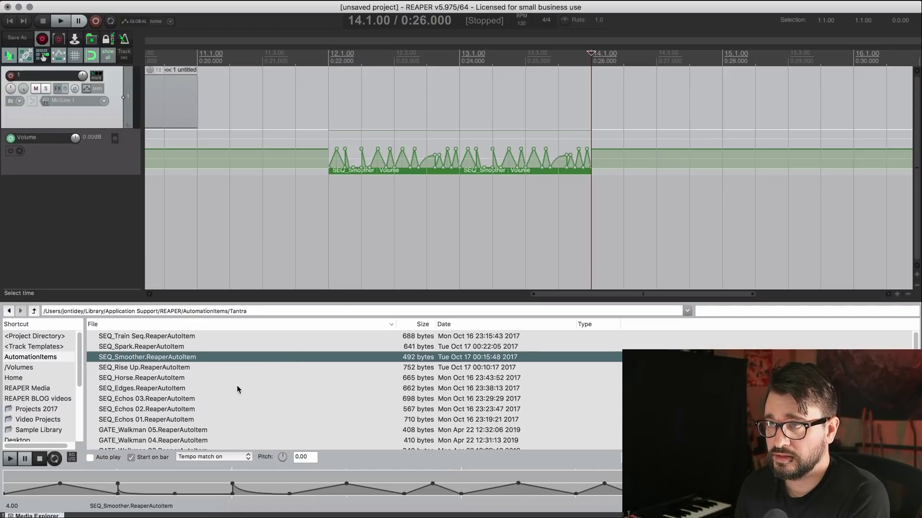
Drag SEQ_Horse, SEQ_Edges, SEQ_Echos 03 and SEQ_Echos 02 onto the volume envelope at 14.1.00.
{"action": "left_click", "coordinate": [199, 380]}
{"action": "left_click", "coordinate": [201, 412], "text": "shift"}
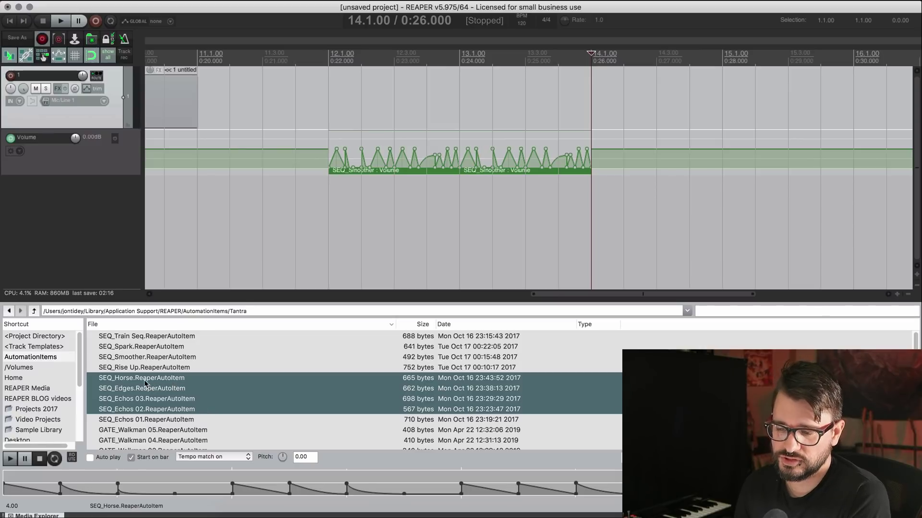
{"action": "left_click_drag", "start_coordinate": [138, 378], "coordinate": [627, 159]}
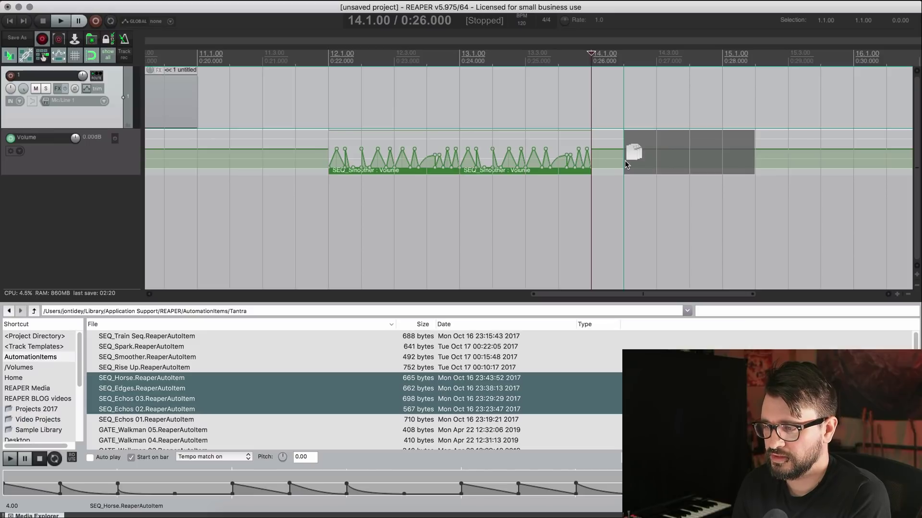
{"action": "left_click_drag", "start_coordinate": [624, 160], "coordinate": [598, 160]}
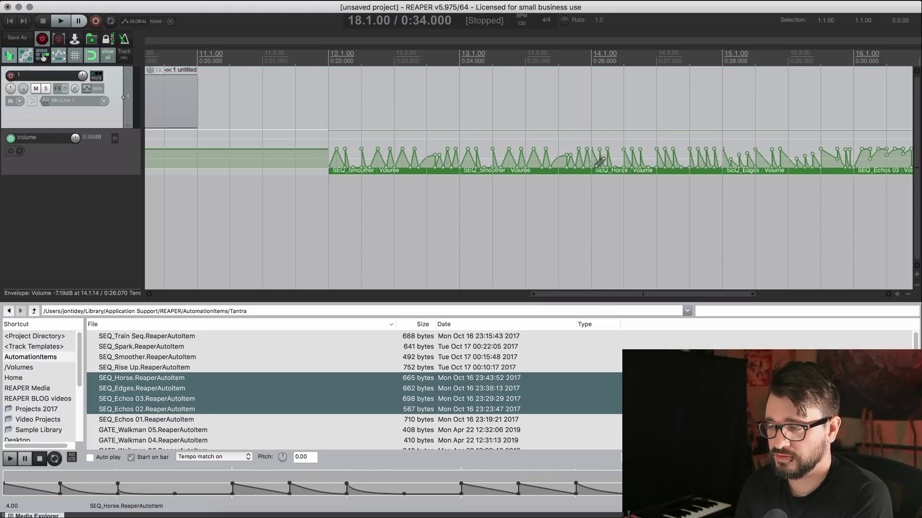
{"action": "scroll", "coordinate": [701, 213], "scroll_direction": "right", "scroll_amount": 5}
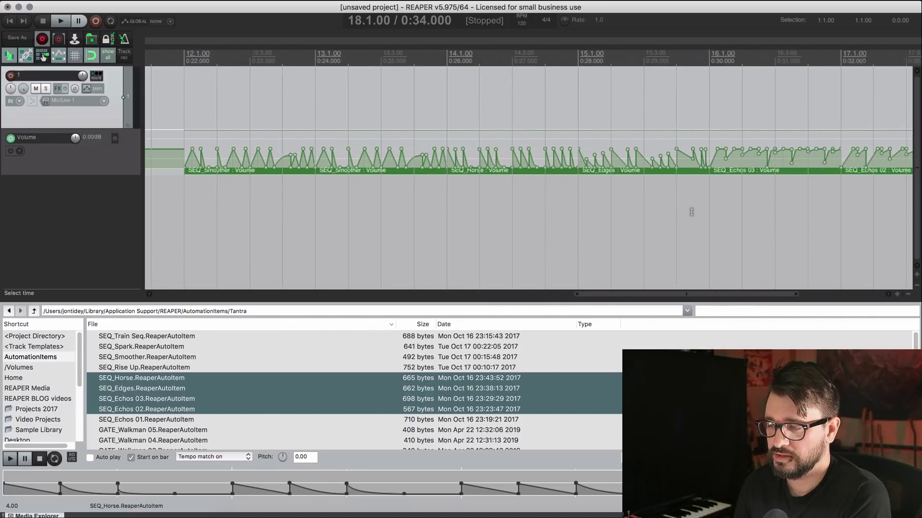
{"action": "scroll", "coordinate": [691, 212], "scroll_direction": "right", "scroll_amount": 5}
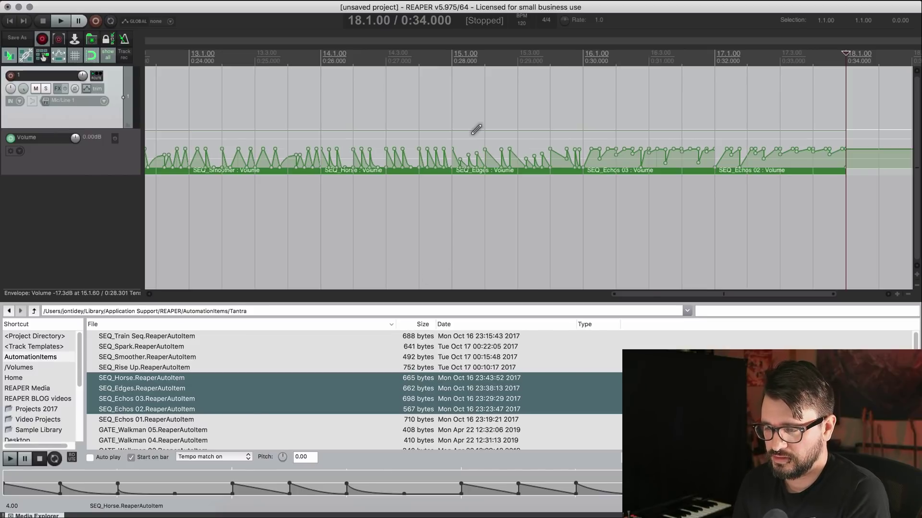
{"action": "scroll", "coordinate": [476, 129], "scroll_direction": "down", "scroll_amount": 8}
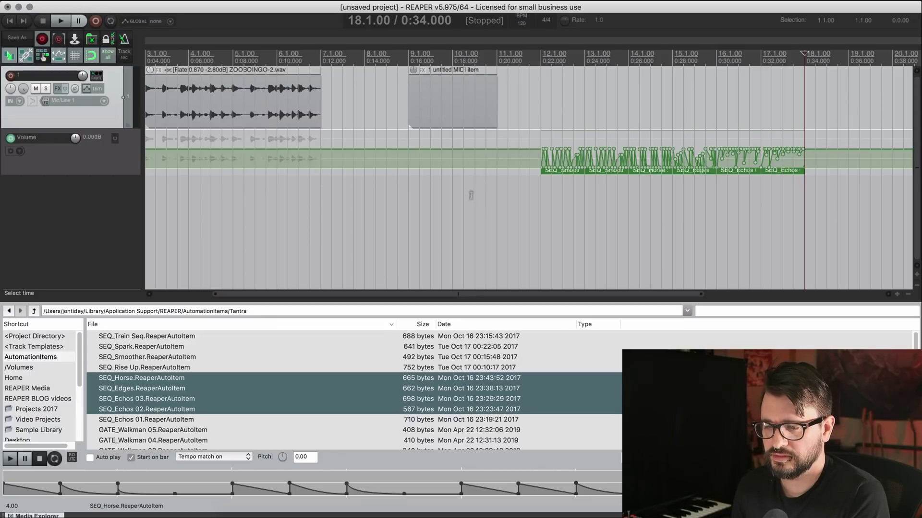
{"action": "left_click", "coordinate": [103, 120]}
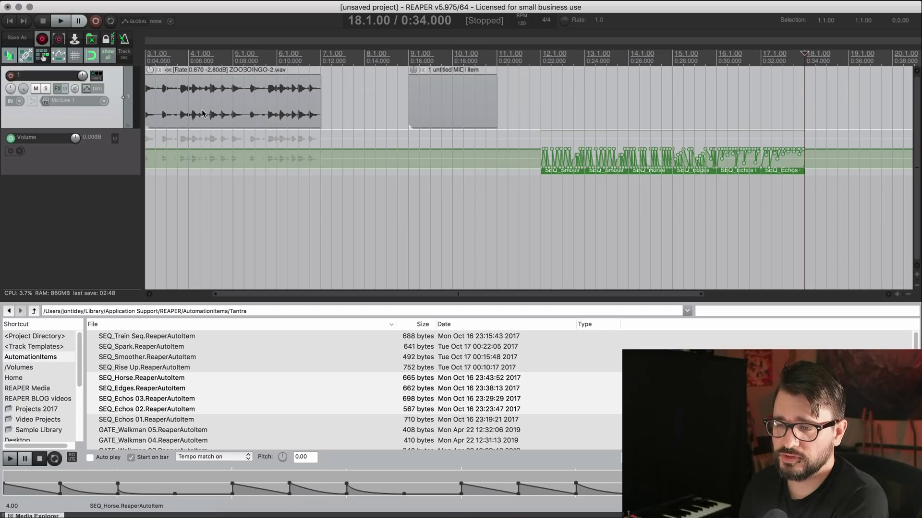
Open the Project Media/FX Bay from the View menu and move it slightly left.
{"action": "left_click", "coordinate": [129, 2]}
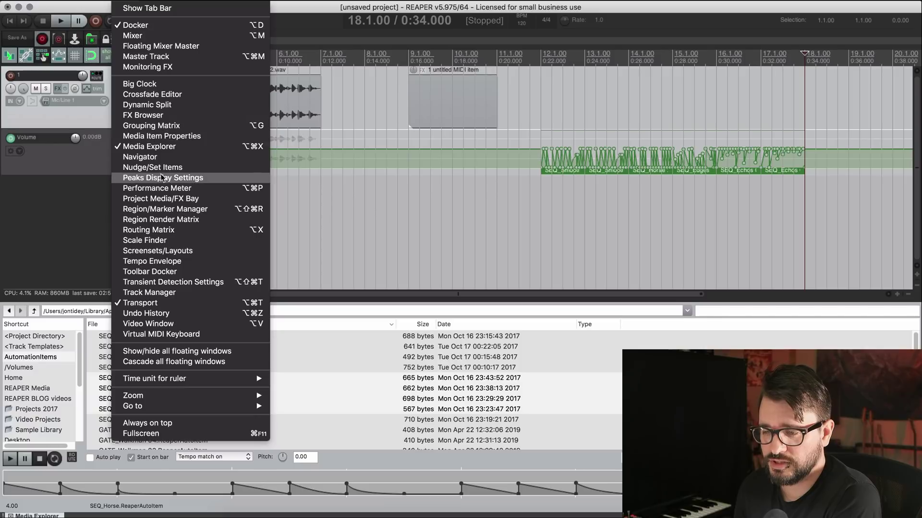
{"action": "left_click", "coordinate": [162, 199]}
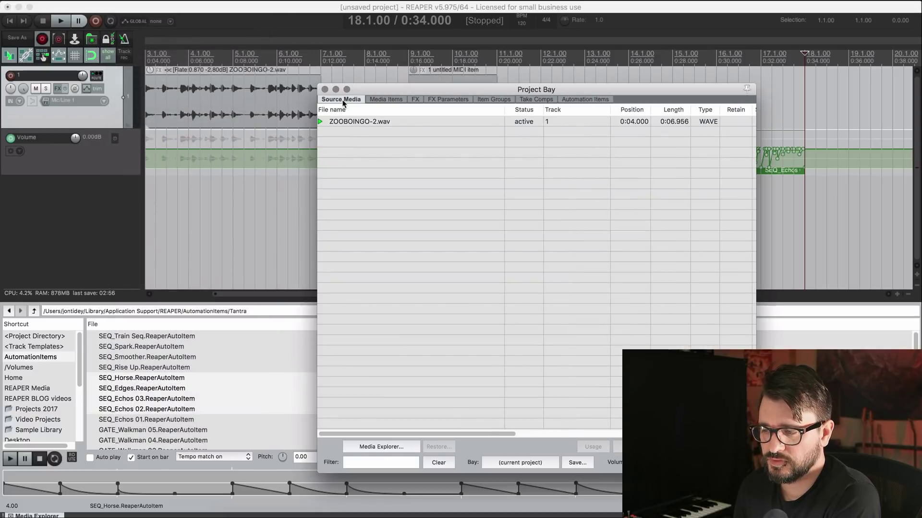
{"action": "left_click_drag", "start_coordinate": [374, 91], "coordinate": [324, 80]}
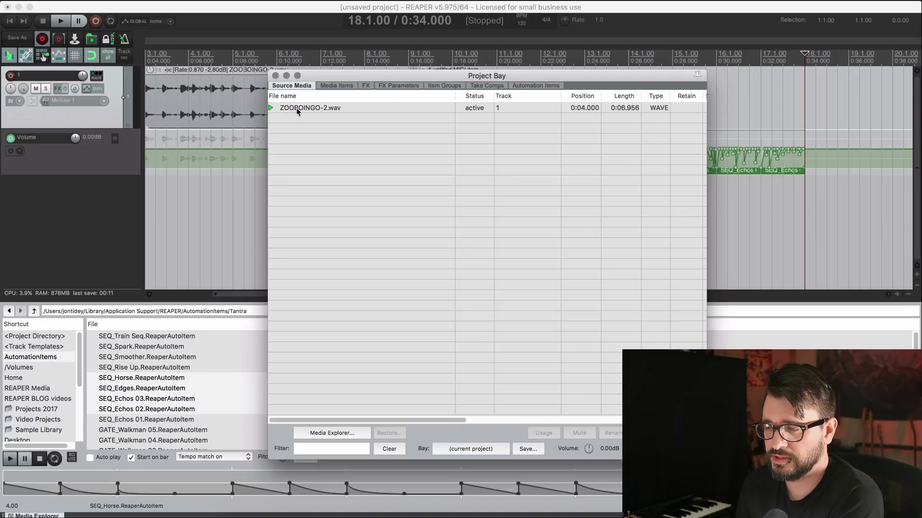
Select ZOOBOINGO-2.wav in Source Media and check its context options without choosing one.
{"action": "scroll", "coordinate": [345, 108], "scroll_direction": "right", "scroll_amount": 3}
{"action": "left_click", "coordinate": [401, 108]}
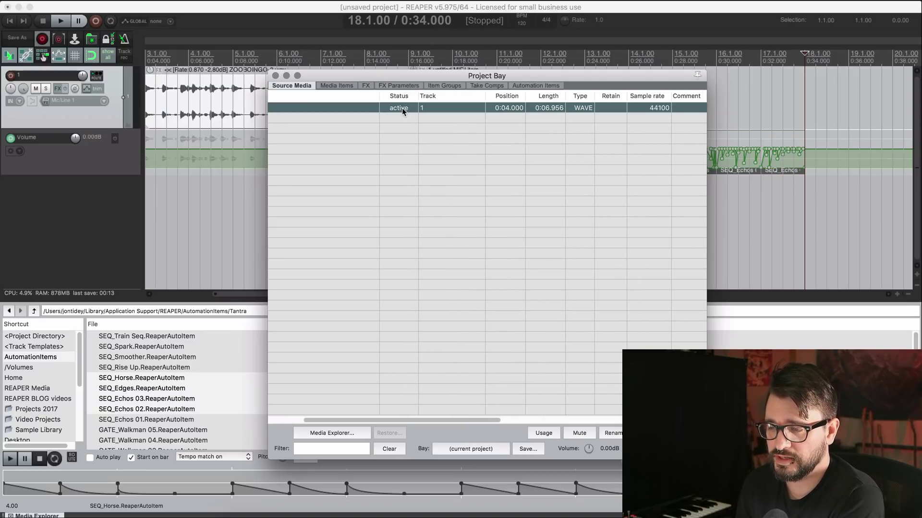
{"action": "right_click", "coordinate": [402, 107]}
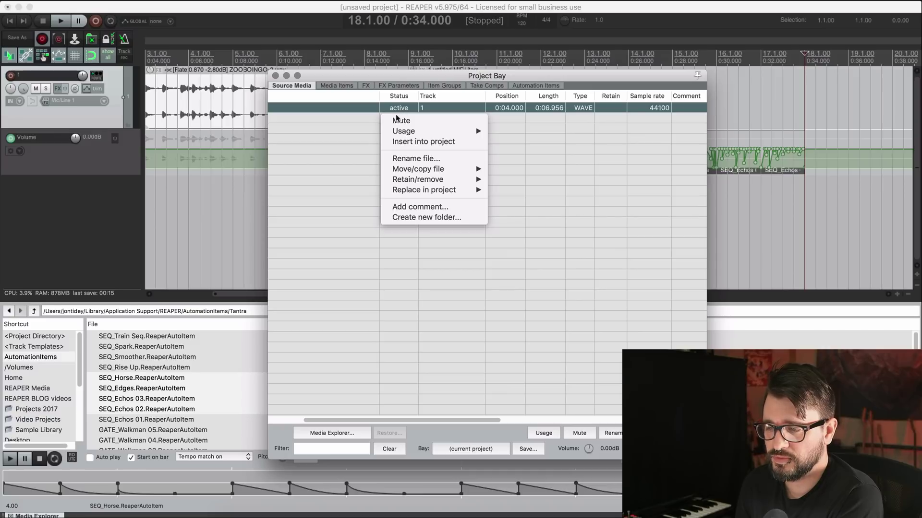
{"action": "left_click", "coordinate": [374, 134]}
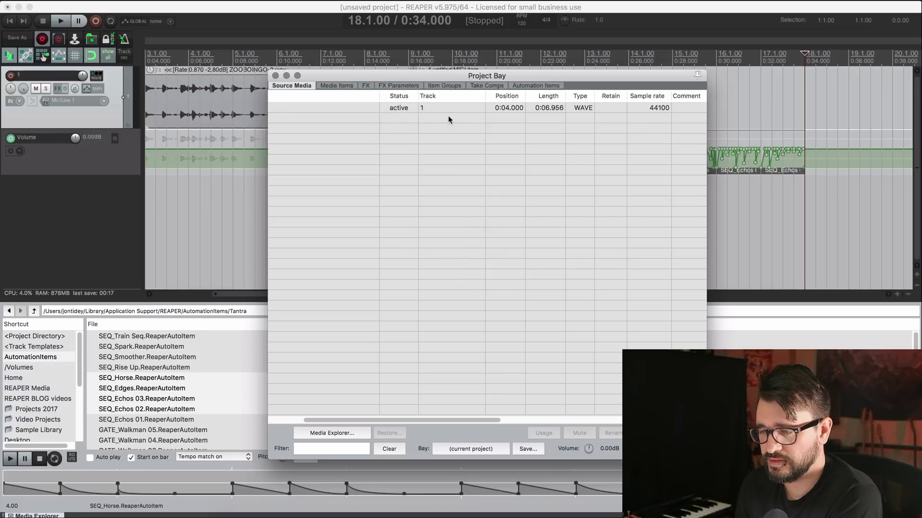
{"action": "scroll", "coordinate": [446, 121], "scroll_direction": "right", "scroll_amount": 3}
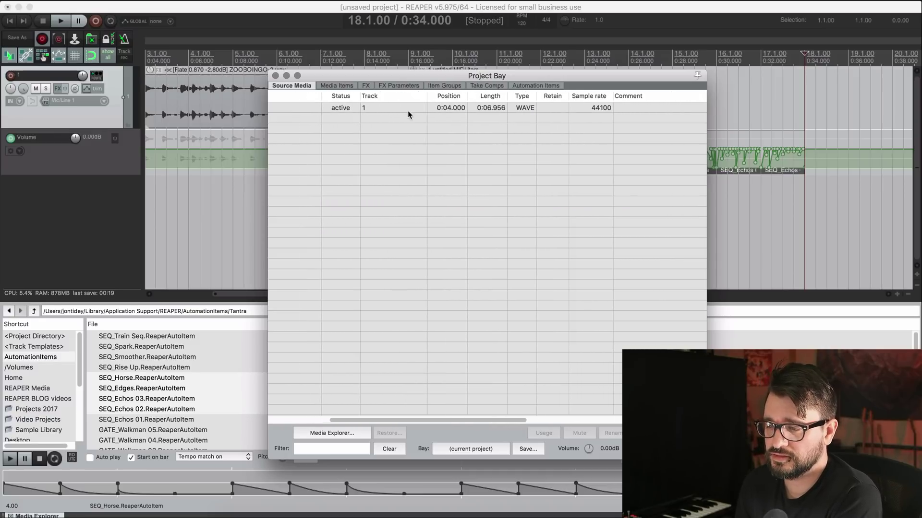
{"action": "scroll", "coordinate": [408, 112], "scroll_direction": "right", "scroll_amount": 2}
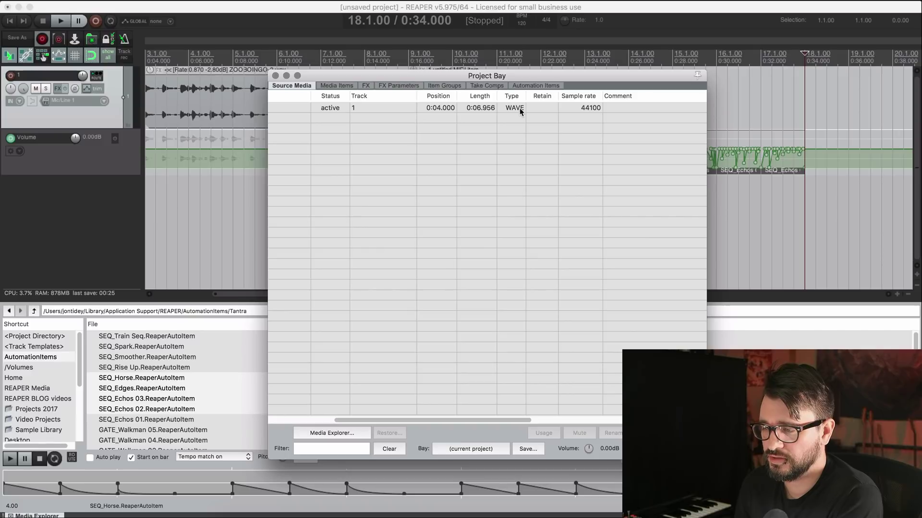
{"action": "scroll", "coordinate": [422, 105], "scroll_direction": "left", "scroll_amount": 5}
Switch the Project Bay to the Media Items tab and move it off the audio item.
{"action": "left_click", "coordinate": [342, 90]}
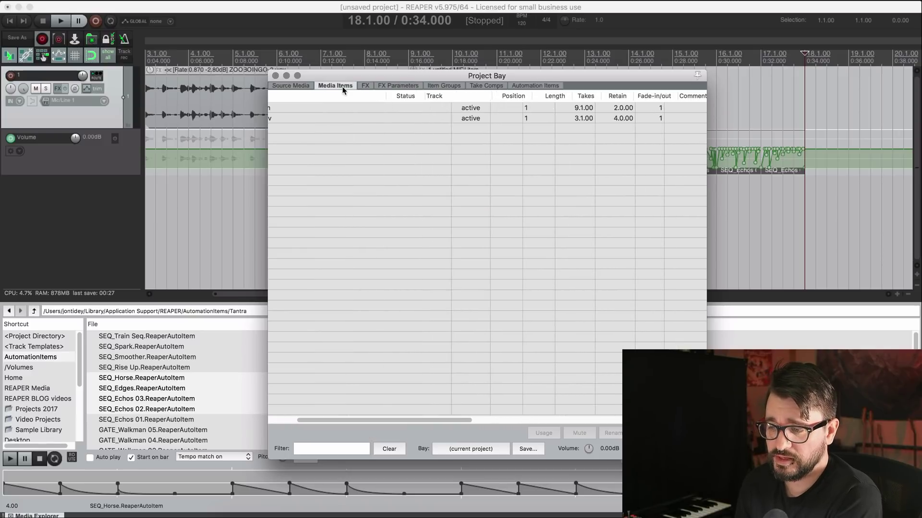
{"action": "scroll", "coordinate": [378, 132], "scroll_direction": "left", "scroll_amount": 5}
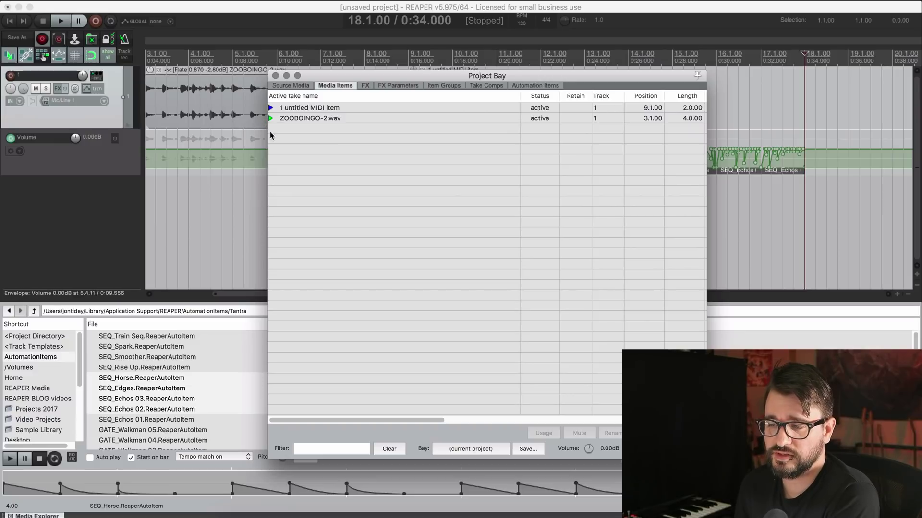
{"action": "left_click_drag", "start_coordinate": [330, 77], "coordinate": [384, 131]}
Split the ZOOBOINGO item at 4.4.00, 6.1.00 and 5.3.00.
{"action": "left_click", "coordinate": [223, 103]}
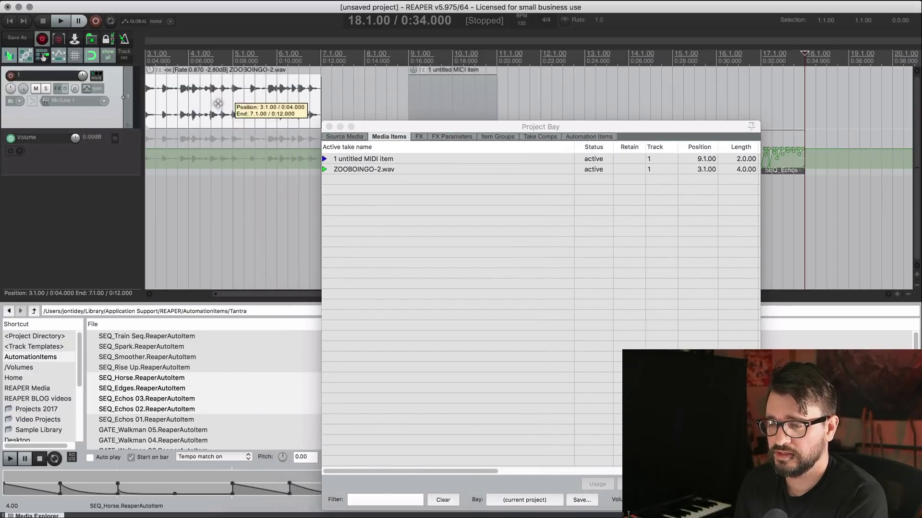
{"action": "key", "text": "s"}
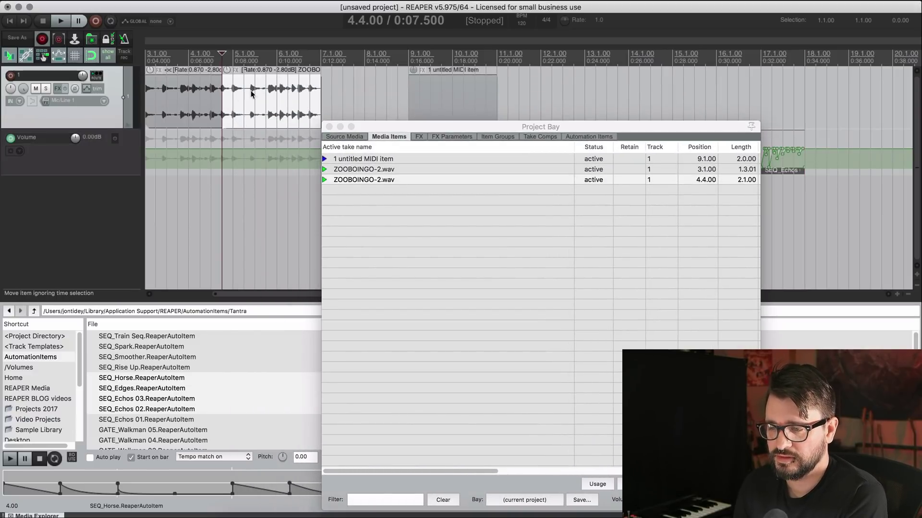
{"action": "left_click", "coordinate": [275, 115]}
{"action": "key", "text": "s"}
{"action": "left_click", "coordinate": [255, 116]}
{"action": "key", "text": "s"}
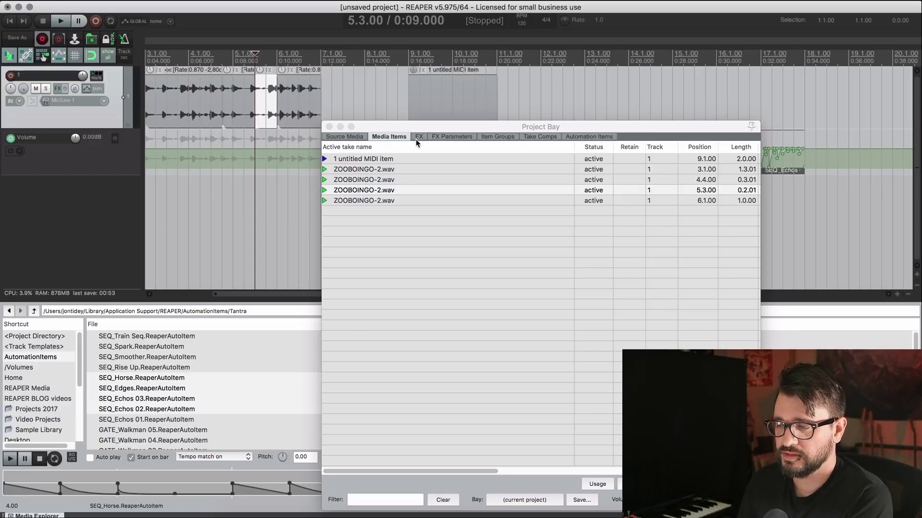
Show the Automation Items tab and move the list to reveal the envelope items.
{"action": "left_click", "coordinate": [589, 137]}
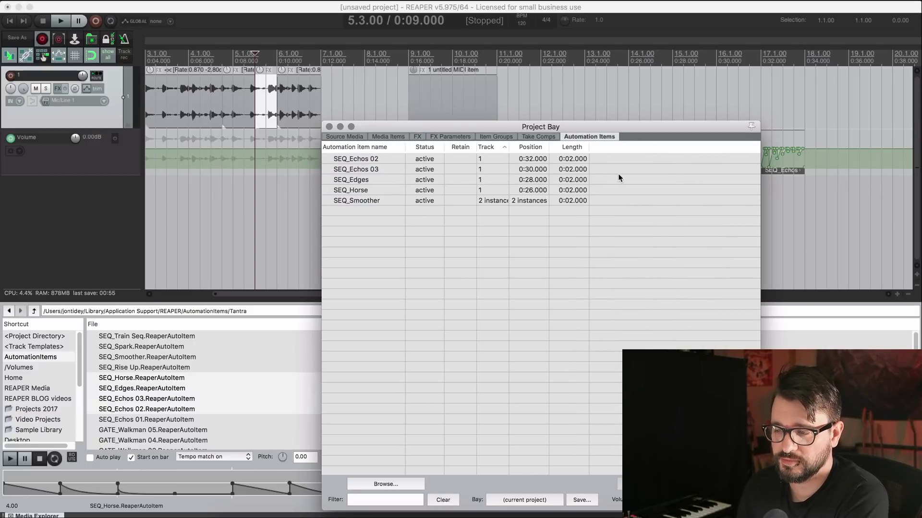
{"action": "left_click_drag", "start_coordinate": [552, 126], "coordinate": [540, 131]}
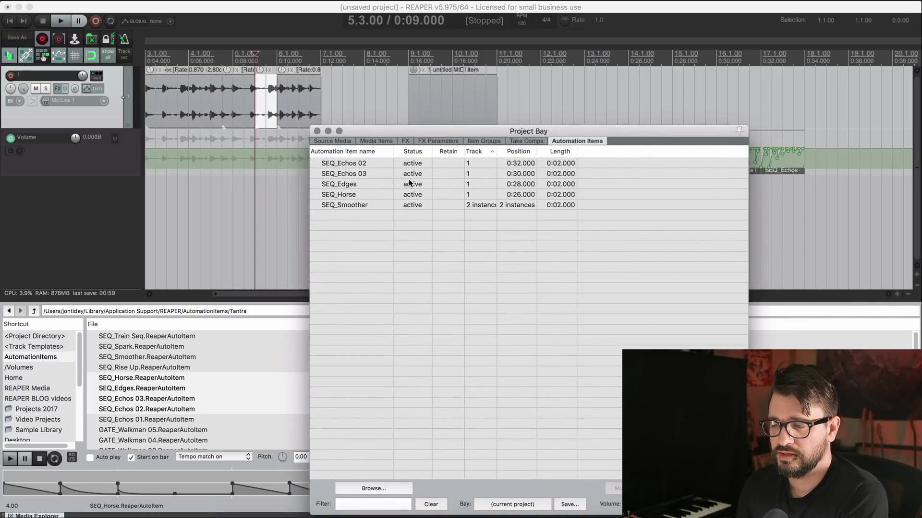
{"action": "left_click", "coordinate": [379, 163]}
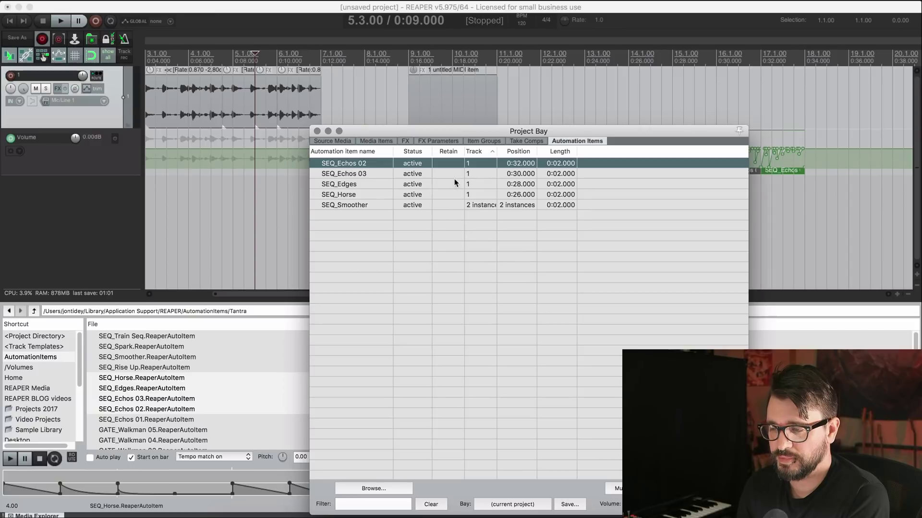
{"action": "left_click_drag", "start_coordinate": [462, 133], "coordinate": [404, 223]}
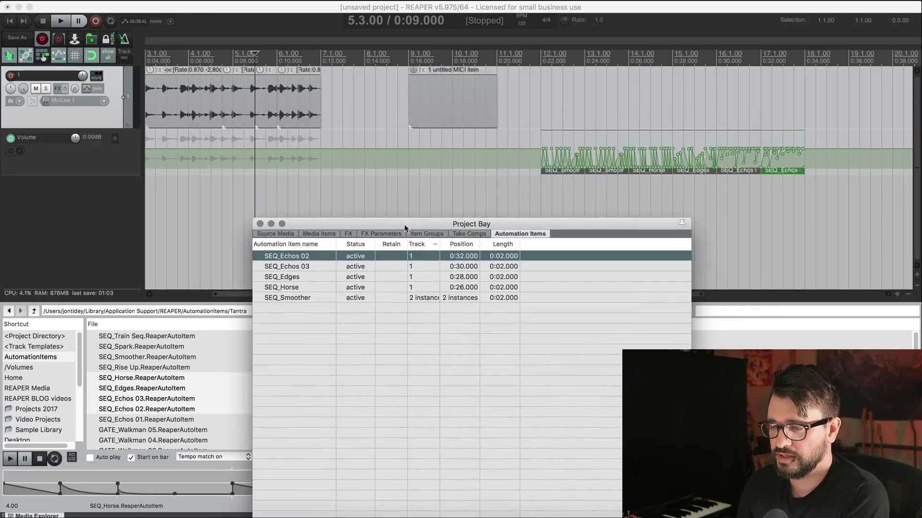
{"action": "scroll", "coordinate": [404, 206], "scroll_direction": "left", "scroll_amount": 3}
{"action": "scroll", "coordinate": [404, 206], "scroll_direction": "right", "scroll_amount": 6}
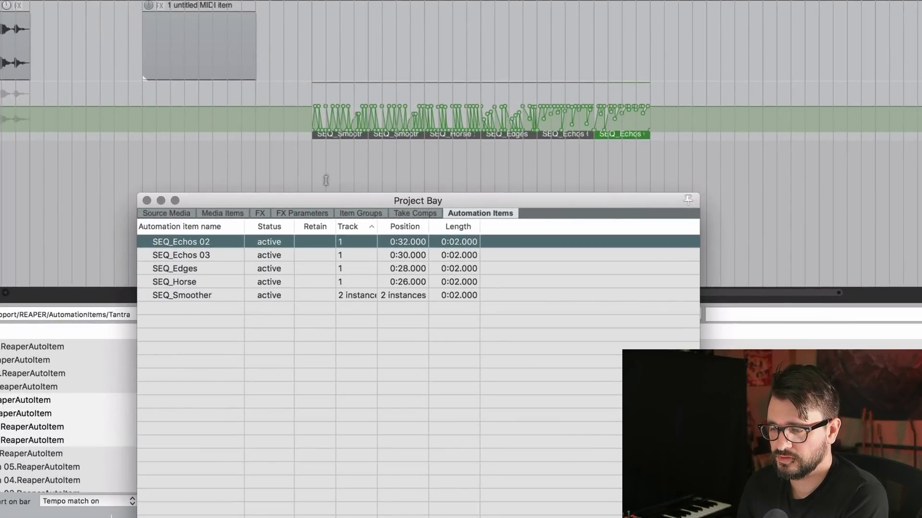
Mute the SEQ_Horse automation item from its context menu, leaving SEQ_Edges unchanged.
{"action": "left_click", "coordinate": [206, 267]}
{"action": "left_click", "coordinate": [199, 282]}
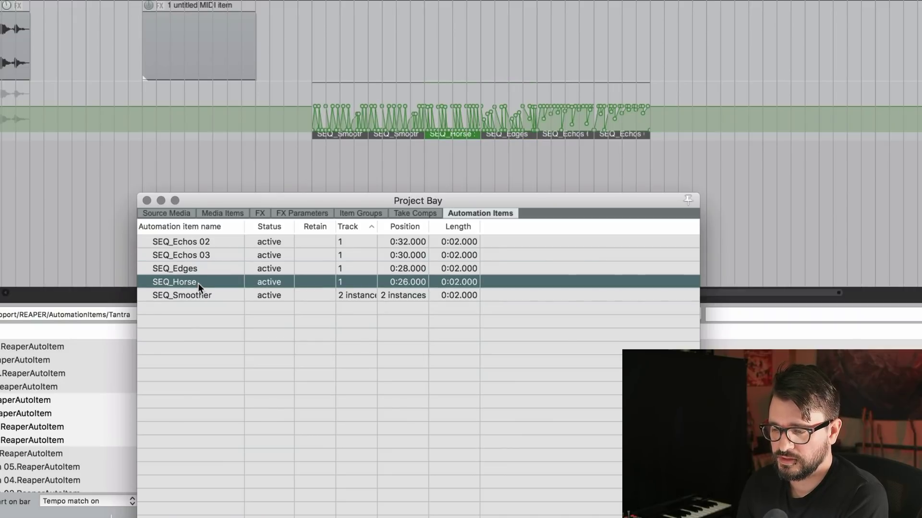
{"action": "right_click", "coordinate": [197, 283]}
{"action": "left_click", "coordinate": [194, 299]}
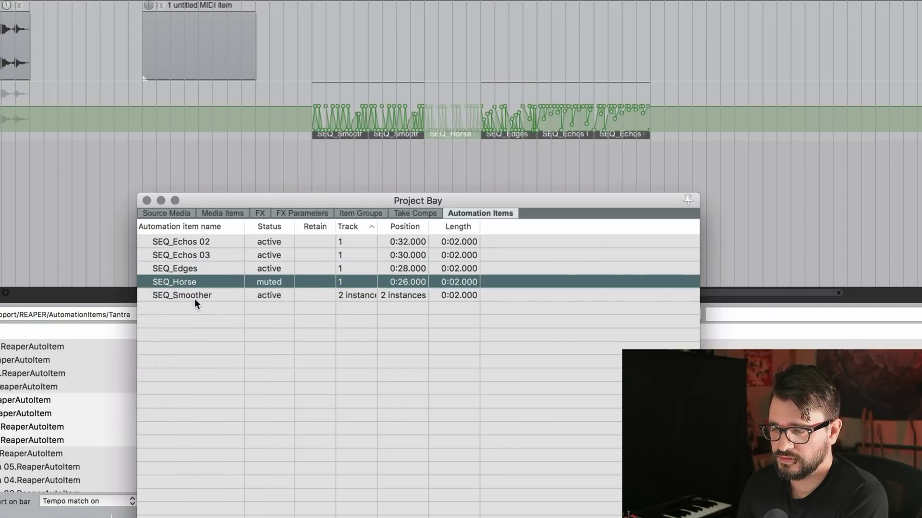
{"action": "left_click", "coordinate": [200, 271]}
{"action": "right_click", "coordinate": [200, 272]}
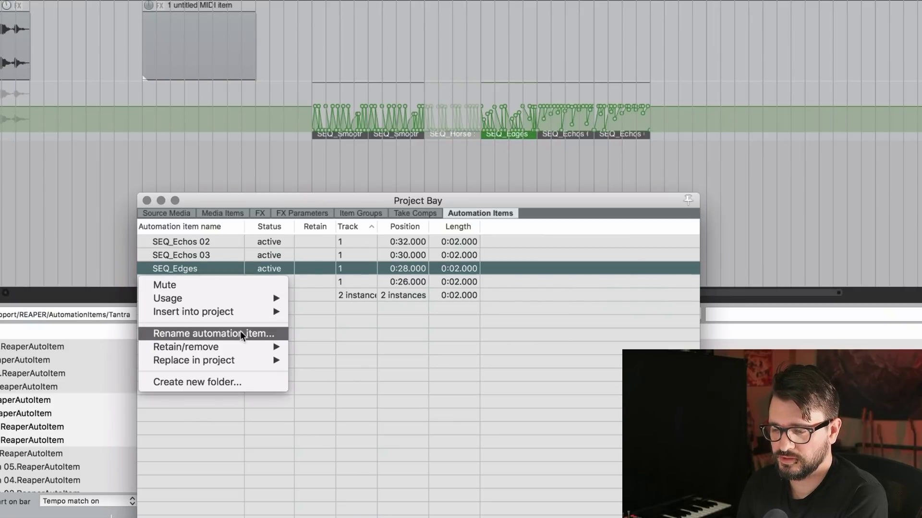
{"action": "left_click", "coordinate": [364, 360]}
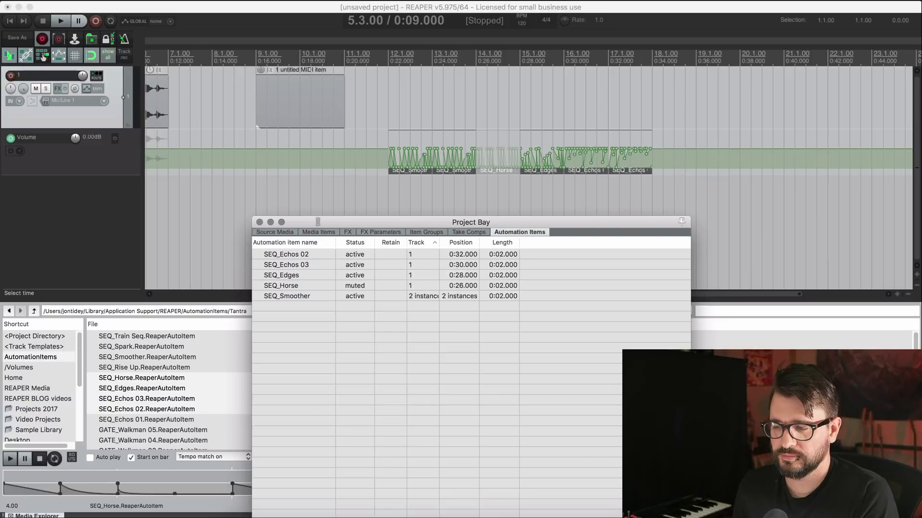
Make a time selection from 2.4.00 to 7.2.00 in the ruler.
{"action": "left_click_drag", "start_coordinate": [318, 224], "coordinate": [325, 148]}
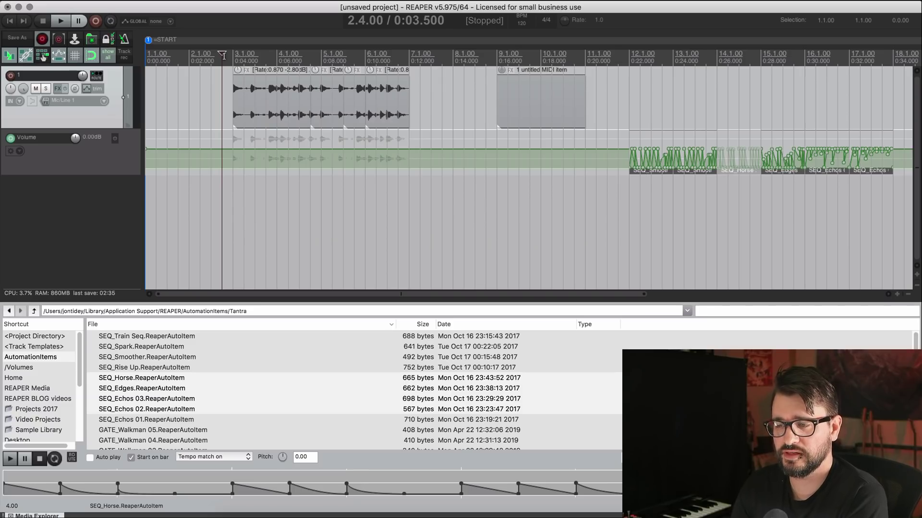
{"action": "left_click_drag", "start_coordinate": [222, 56], "coordinate": [425, 61]}
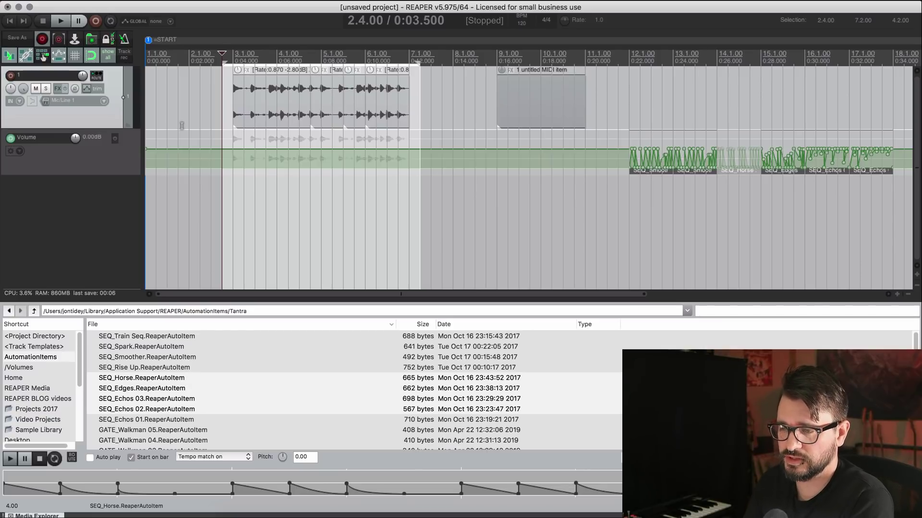
Create region 1 from 2.4.00–7.2.00 and region 2 from 8.3.00–12.4.00.
{"action": "key", "text": "shift+r"}
{"action": "left_click_drag", "start_coordinate": [475, 72], "coordinate": [662, 72]}
{"action": "key", "text": "shift+r"}
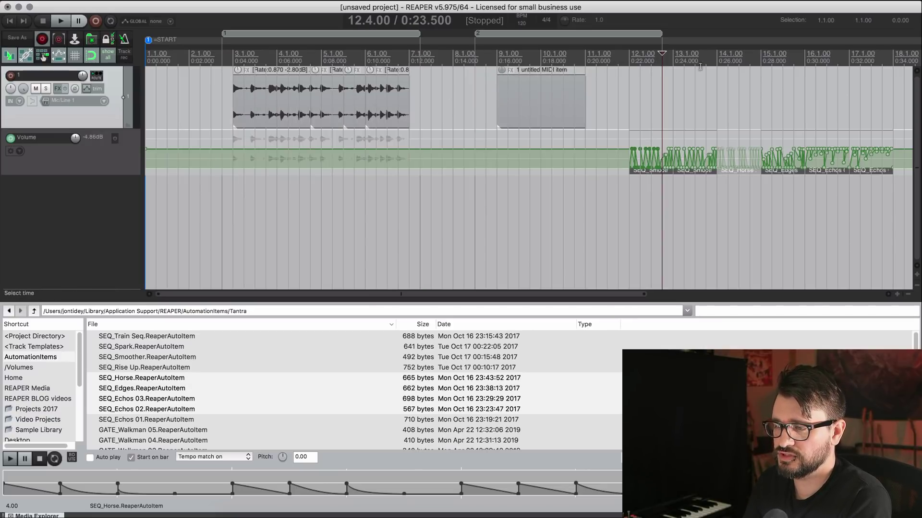
{"action": "left_click", "coordinate": [686, 51]}
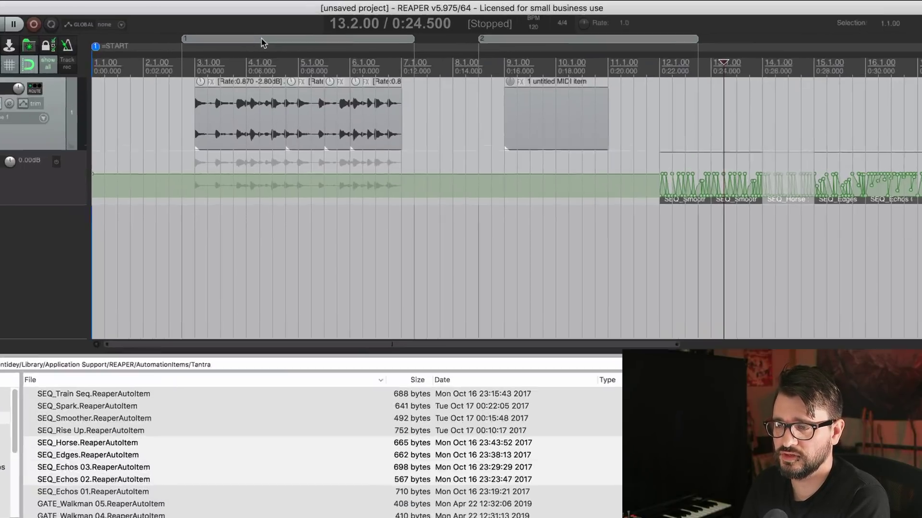
Select region 1 and open Render region for it.
{"action": "right_click", "coordinate": [291, 35]}
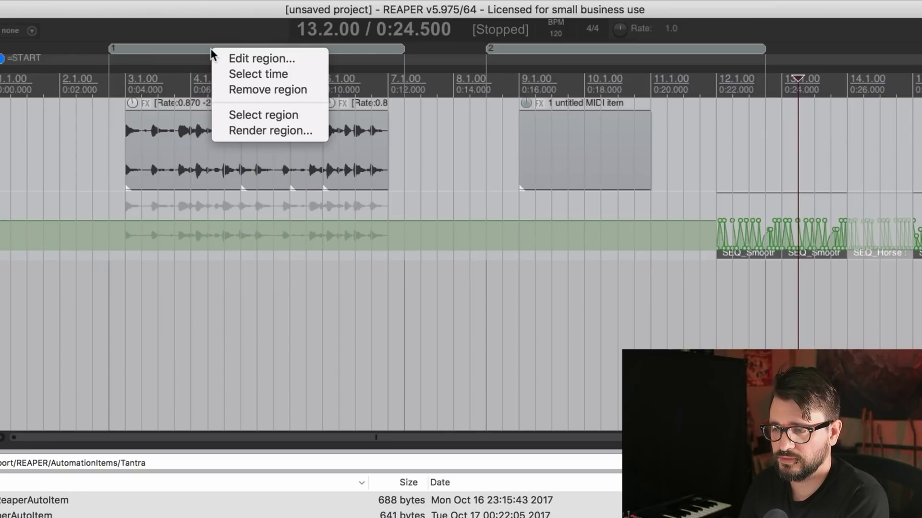
{"action": "left_click", "coordinate": [272, 114]}
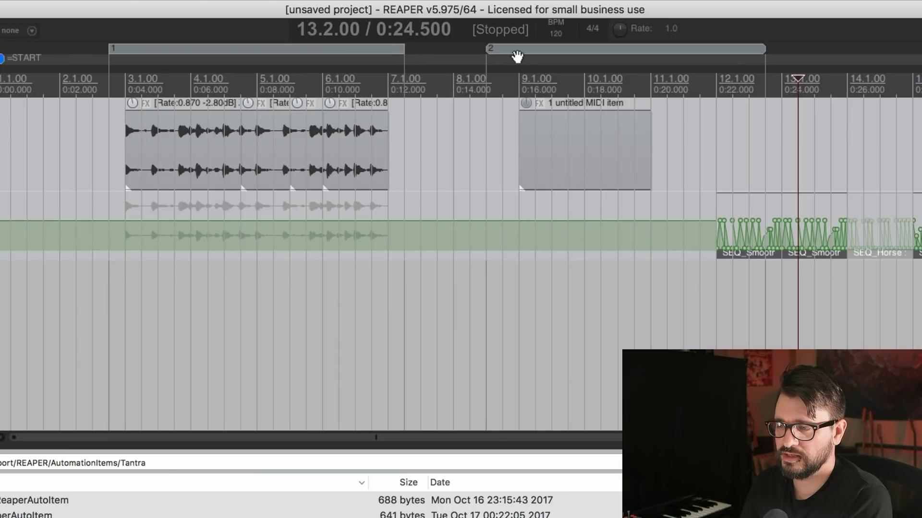
{"action": "right_click", "coordinate": [288, 49]}
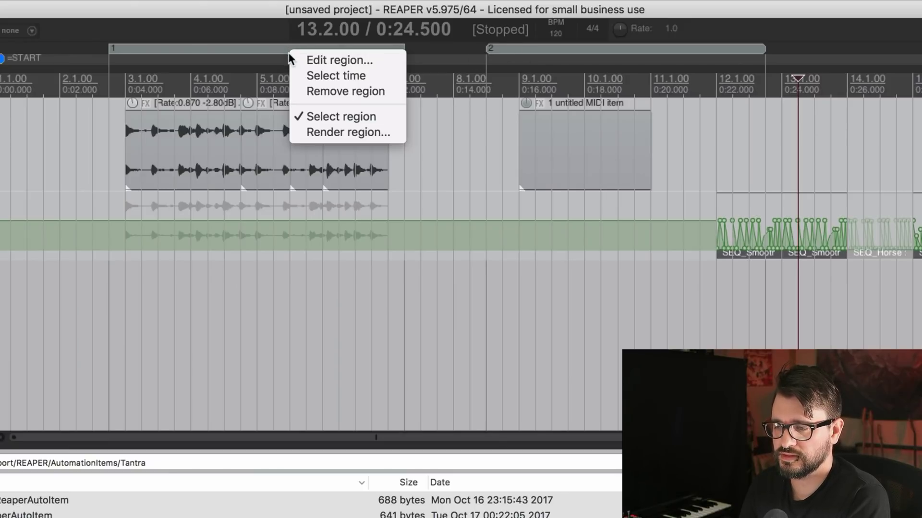
{"action": "left_click", "coordinate": [361, 136]}
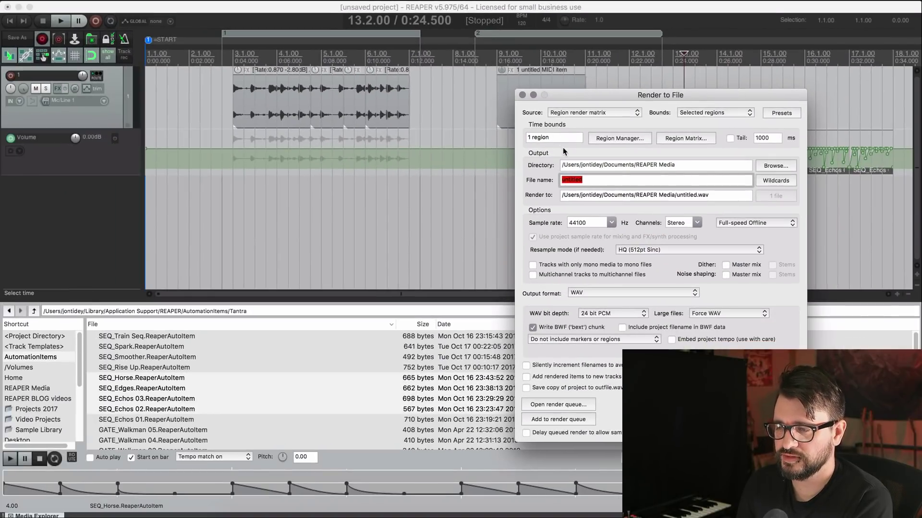
Rename region 2 to 'region two'.
{"action": "right_click", "coordinate": [496, 34]}
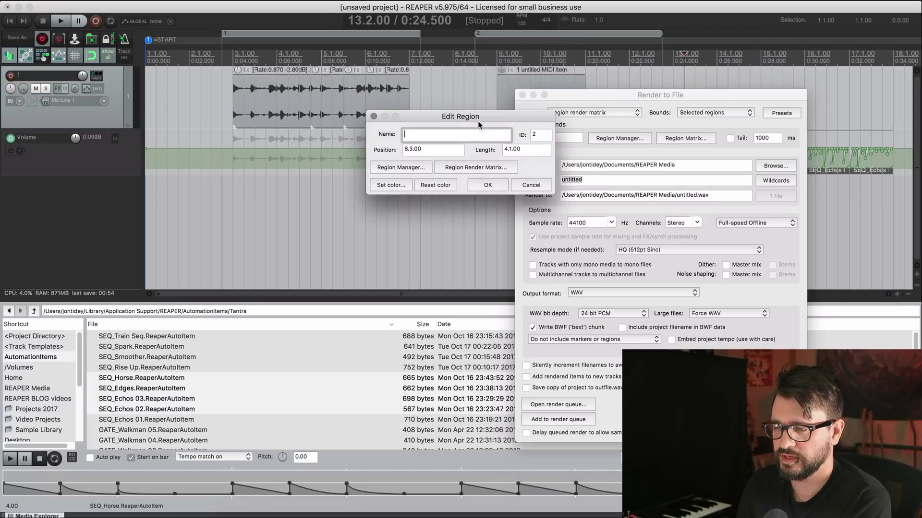
{"action": "type", "text": "region two"}
{"action": "key", "text": "Return"}
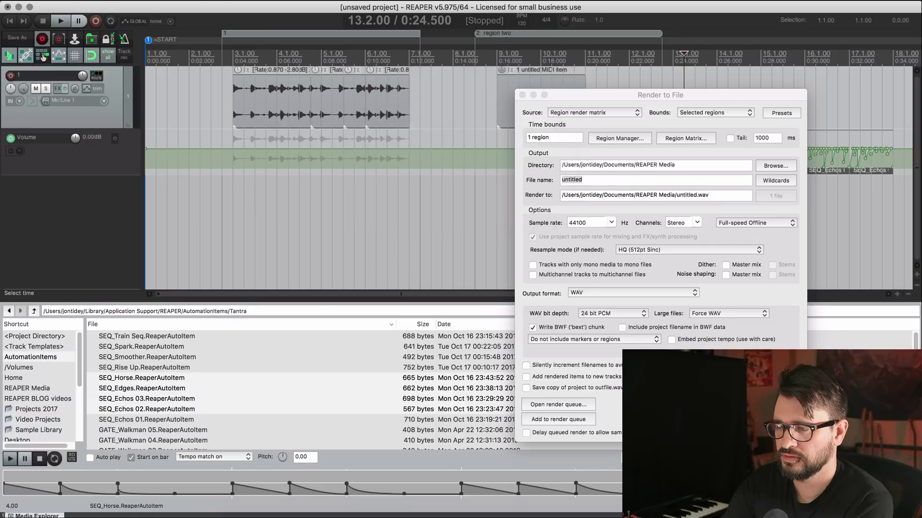
Render region two with the file name set to $region, then close the dialog.
{"action": "right_click", "coordinate": [528, 37]}
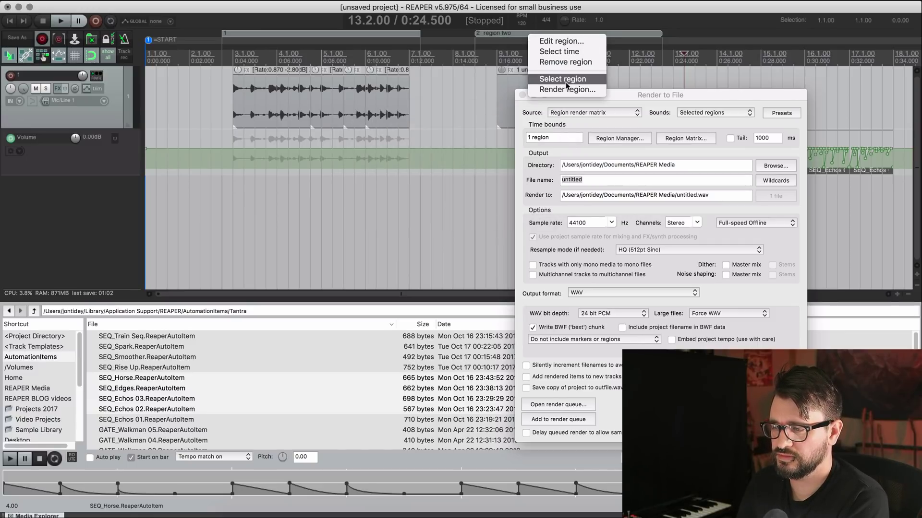
{"action": "left_click", "coordinate": [565, 79]}
{"action": "right_click", "coordinate": [531, 37]}
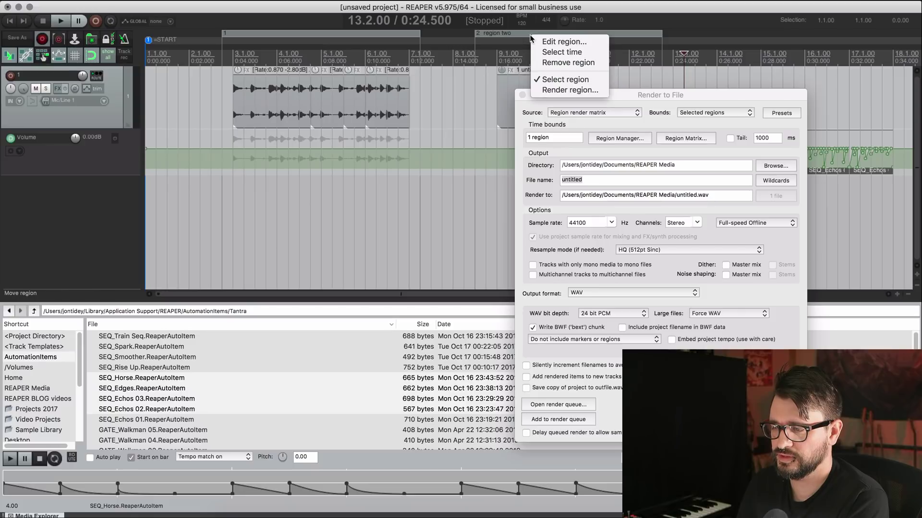
{"action": "left_click", "coordinate": [559, 91]}
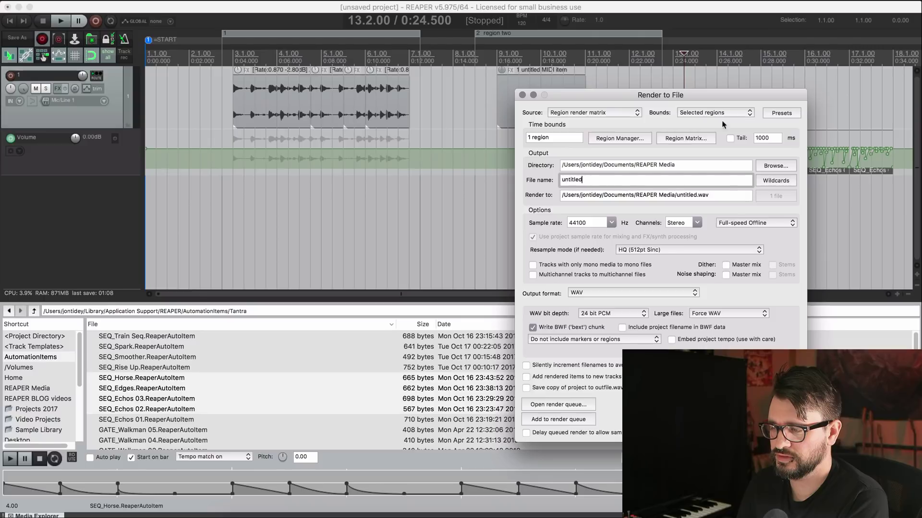
{"action": "left_click_drag", "start_coordinate": [720, 181], "coordinate": [545, 181]}
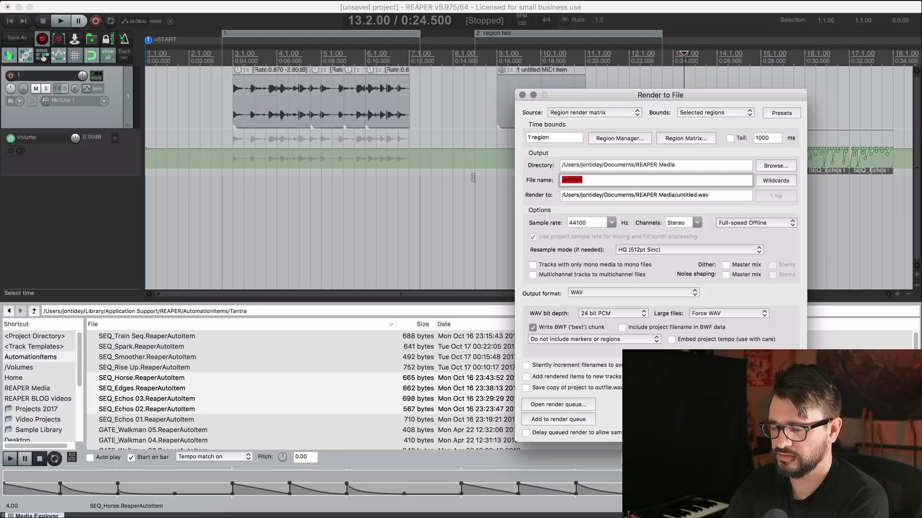
{"action": "type", "text": "$region"}
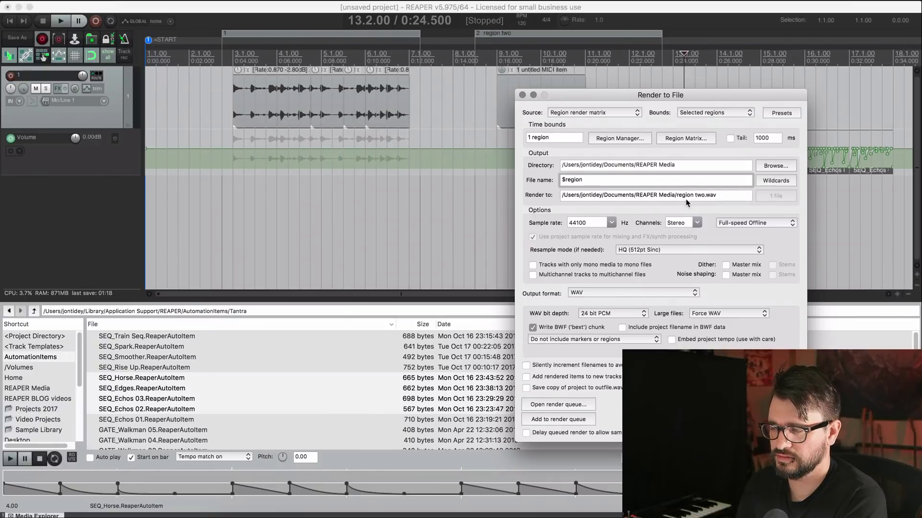
{"action": "left_click", "coordinate": [522, 98]}
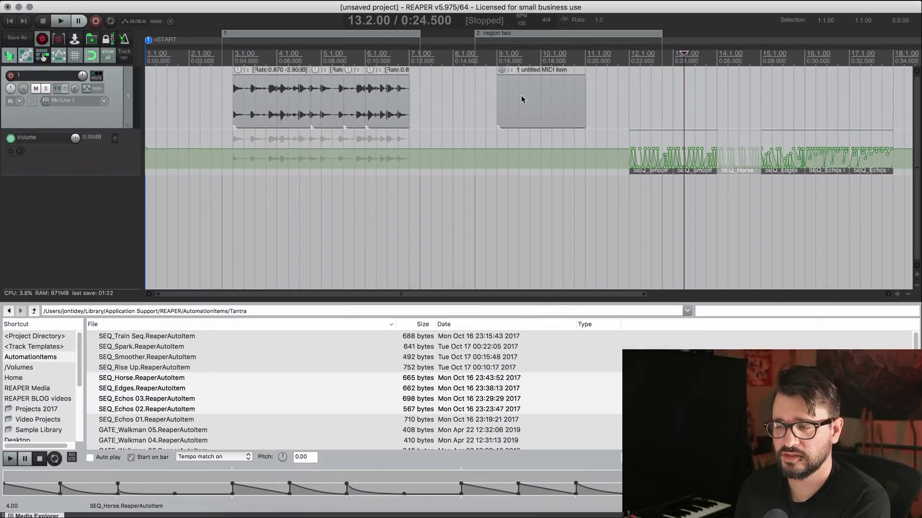
Enable snapping selections to media item edges on any track and test it from 8.2.47.
{"action": "left_click", "coordinate": [480, 91]}
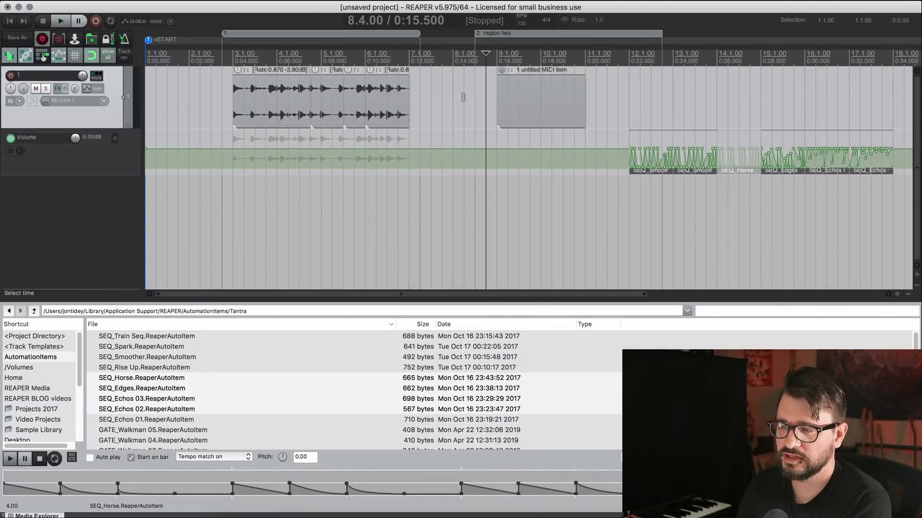
{"action": "left_click", "coordinate": [462, 93]}
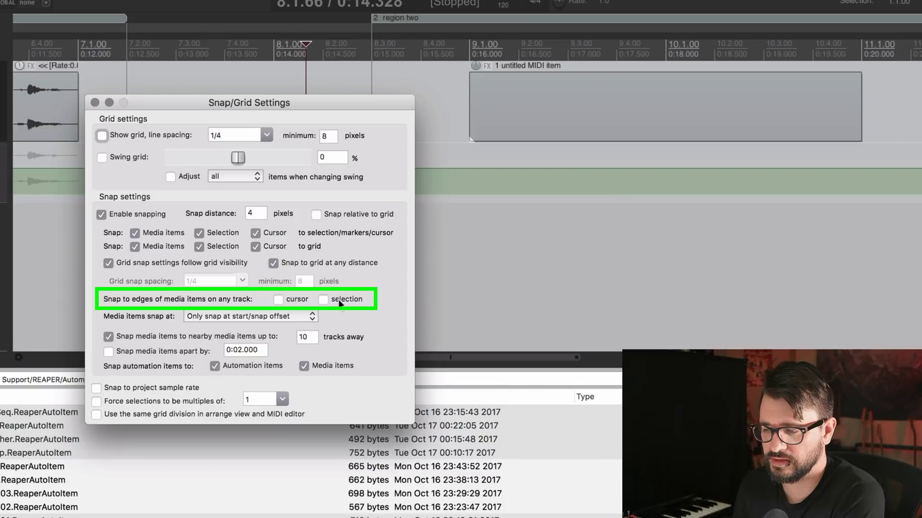
{"action": "left_click", "coordinate": [323, 299]}
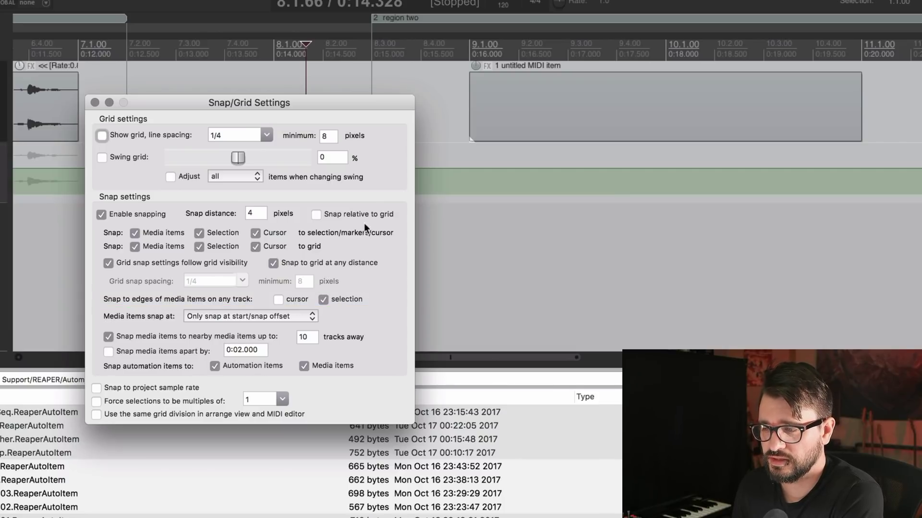
{"action": "left_click_drag", "start_coordinate": [345, 108], "coordinate": [192, 113]}
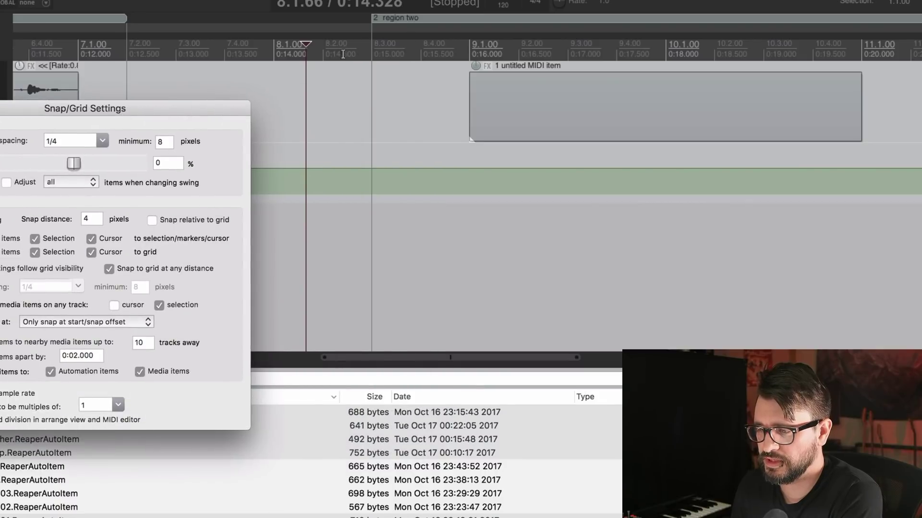
{"action": "left_click_drag", "start_coordinate": [346, 54], "coordinate": [863, 51]}
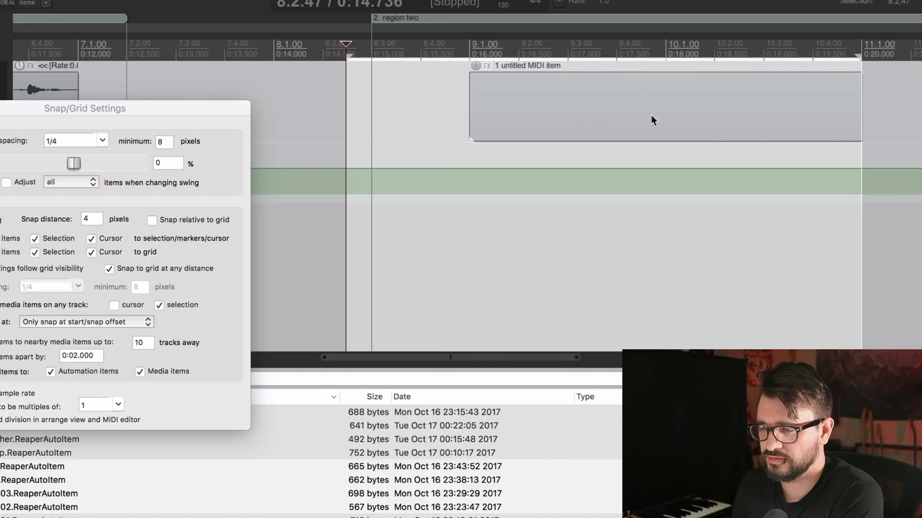
{"action": "left_click_drag", "start_coordinate": [148, 114], "coordinate": [141, 237]}
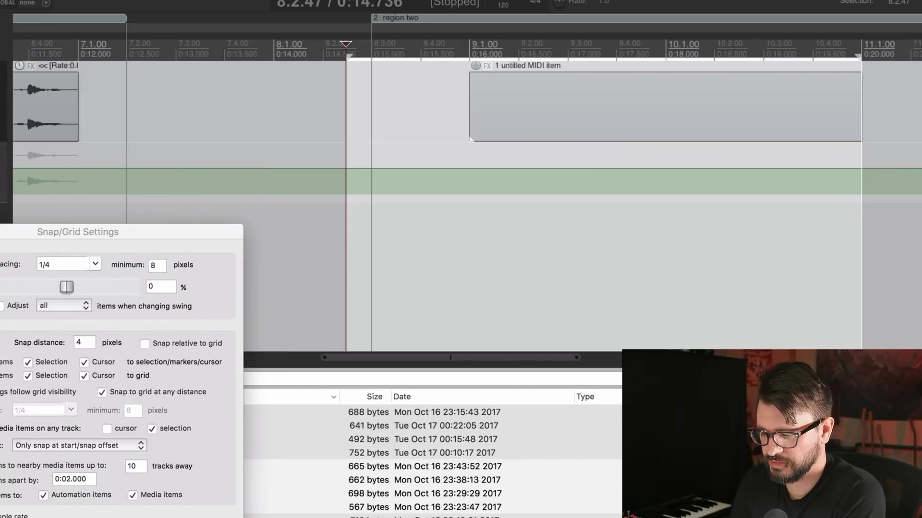
Draw four empty MIDI items on the lower track and try a time selection across them.
{"action": "key", "text": "Escape"}
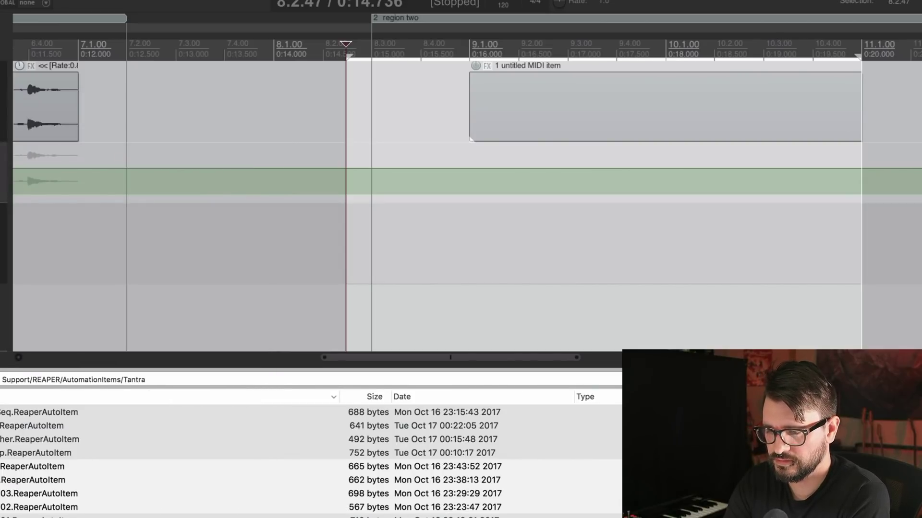
{"action": "left_click_drag", "start_coordinate": [395, 238], "coordinate": [541, 239]}
{"action": "left_click_drag", "start_coordinate": [598, 238], "coordinate": [725, 238]}
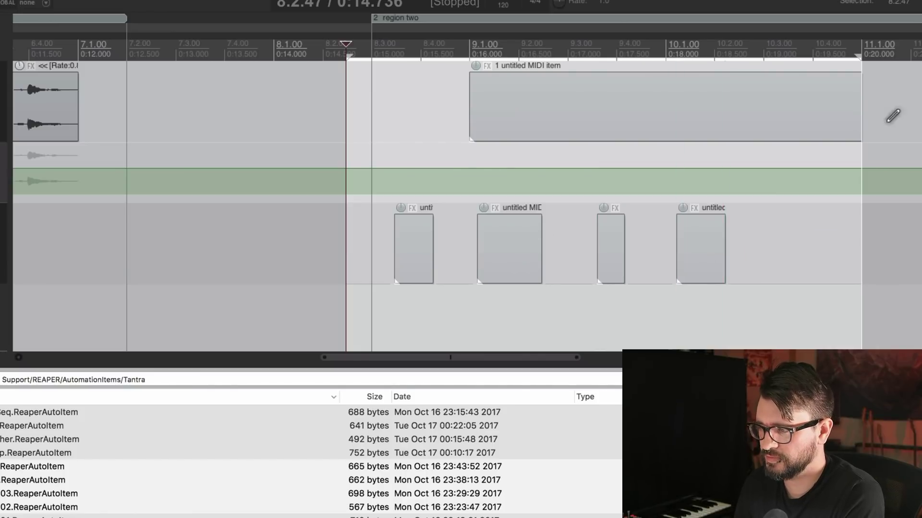
{"action": "left_click_drag", "start_coordinate": [463, 253], "coordinate": [626, 255]}
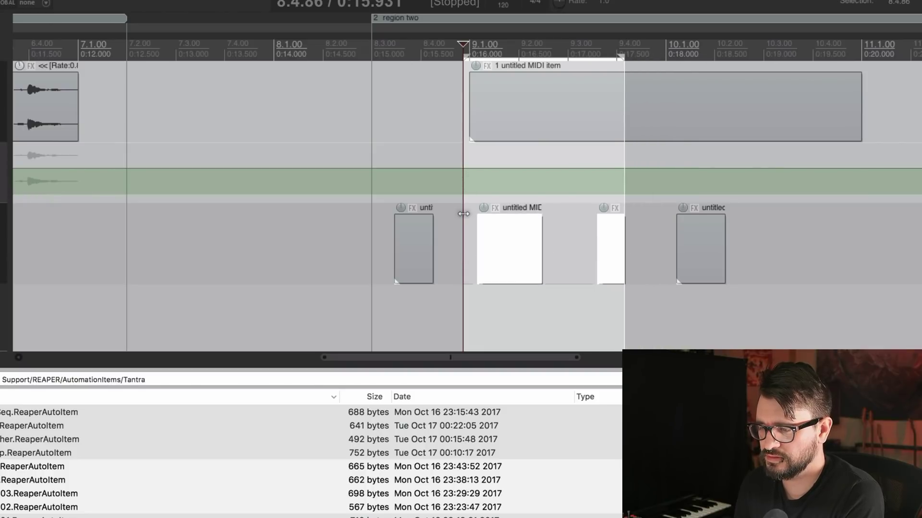
{"action": "left_click_drag", "start_coordinate": [461, 183], "coordinate": [433, 216]}
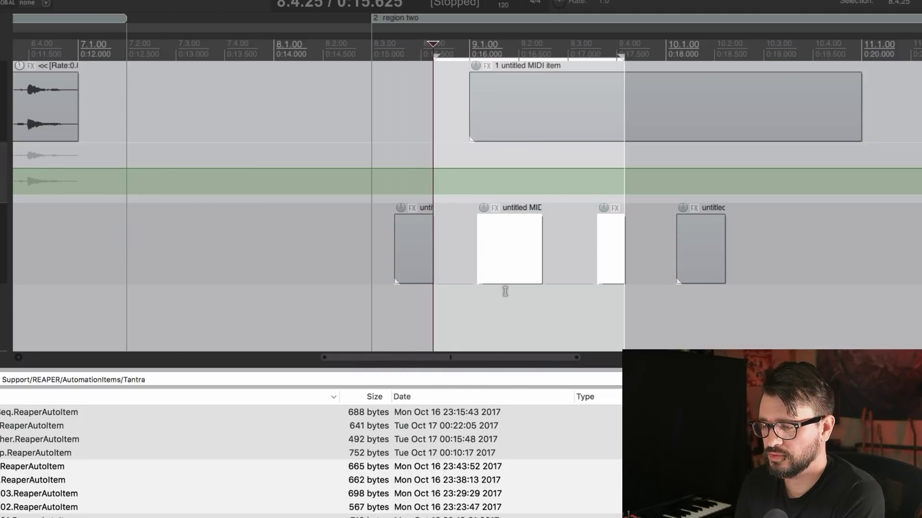
{"action": "left_click", "coordinate": [476, 326]}
Turn off snapping to selection edges in Snap/Grid Settings and redraw the time selection.
{"action": "key", "text": "alt+l"}
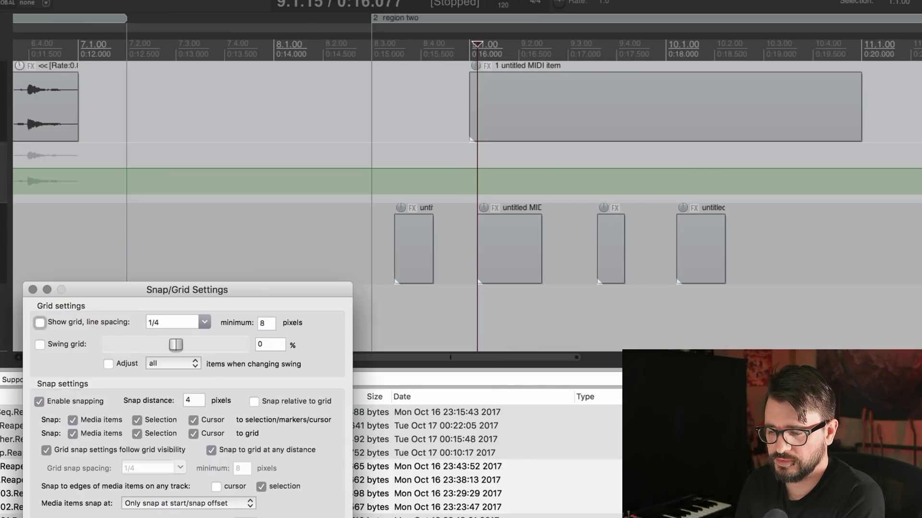
{"action": "left_click", "coordinate": [262, 487]}
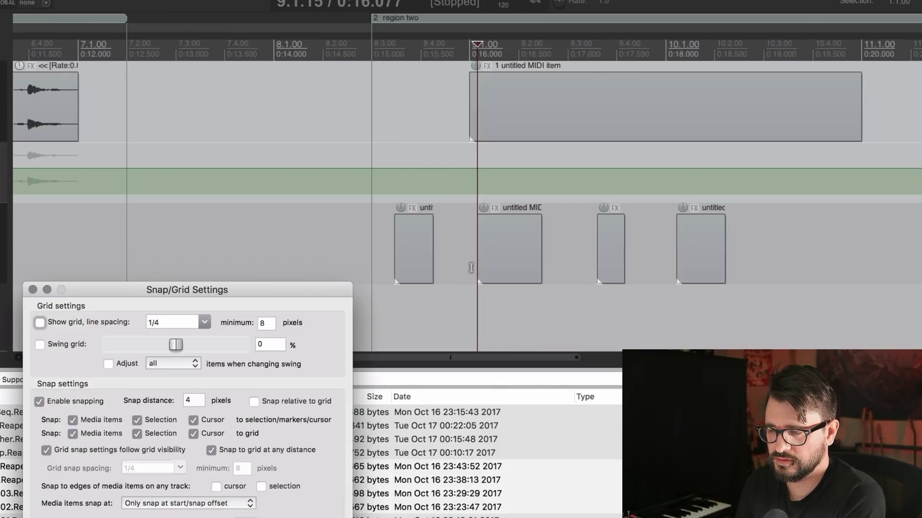
{"action": "left_click", "coordinate": [465, 270]}
{"action": "left_click_drag", "start_coordinate": [458, 251], "coordinate": [196, 253]}
{"action": "left_click_drag", "start_coordinate": [314, 255], "coordinate": [591, 259]}
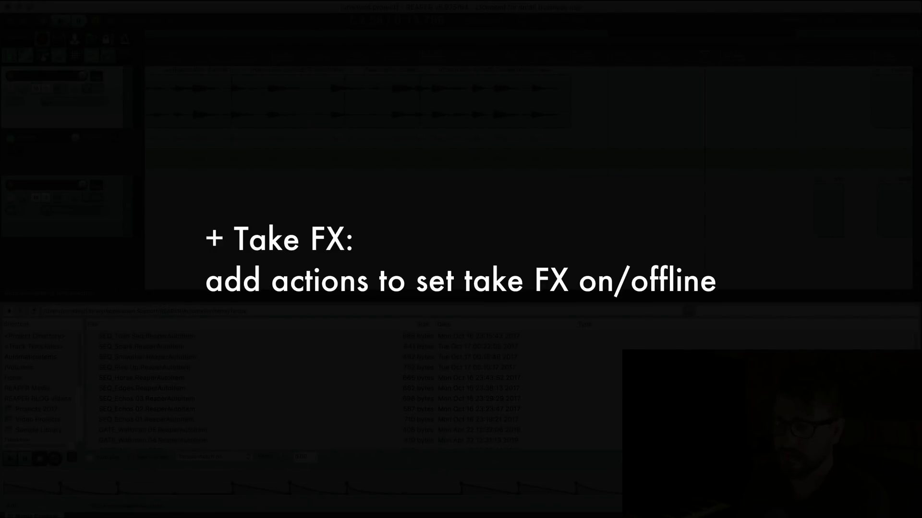
Add AIR Chorus from the AIR category as a take effect on the first audio item.
{"action": "left_click", "coordinate": [246, 72]}
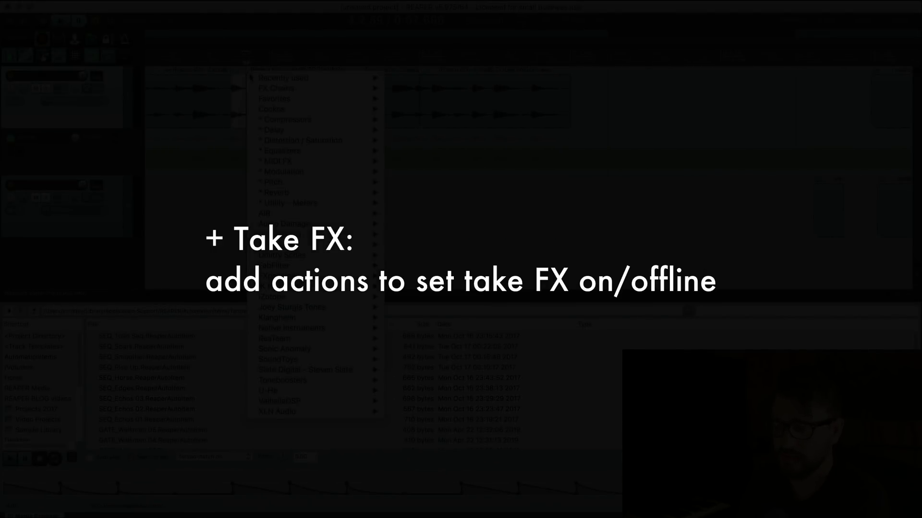
{"action": "mouse_move", "coordinate": [317, 214]}
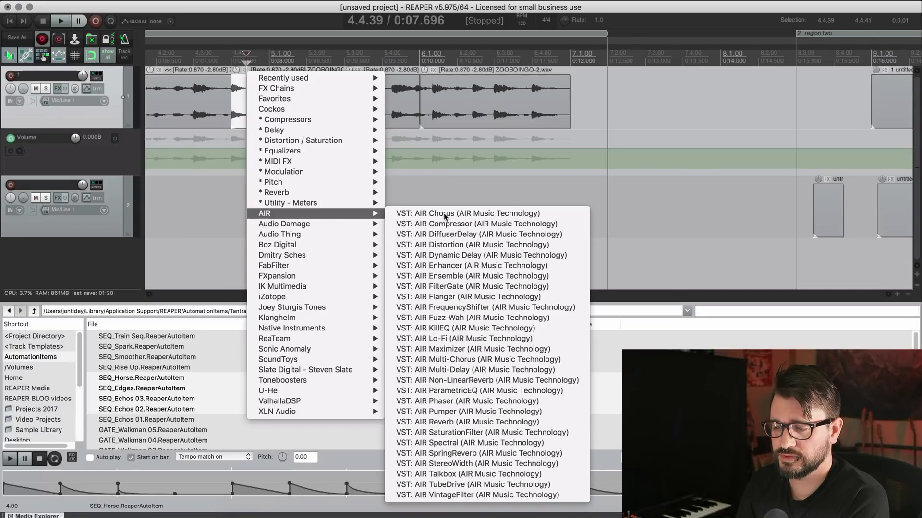
{"action": "left_click", "coordinate": [445, 215]}
Add Audio Damage ADverb2 as a take effect on the ZOOBOINGO-2 item at 6.1.
{"action": "left_click", "coordinate": [435, 73]}
{"action": "left_click", "coordinate": [434, 72]}
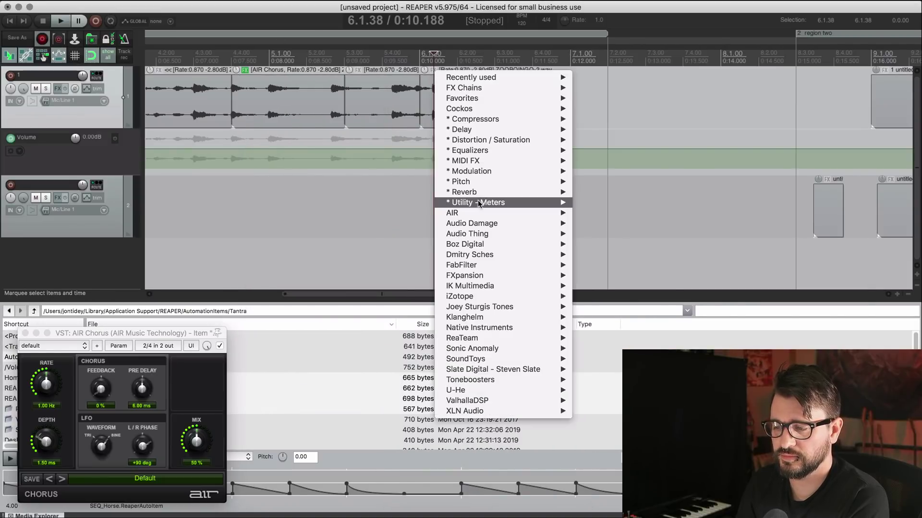
{"action": "mouse_move", "coordinate": [505, 226]}
{"action": "left_click", "coordinate": [606, 221]}
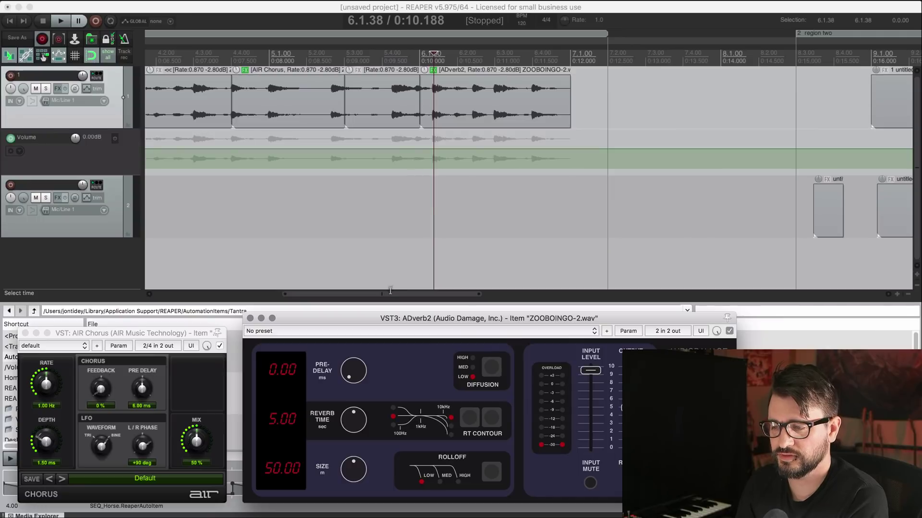
{"action": "left_click", "coordinate": [451, 110]}
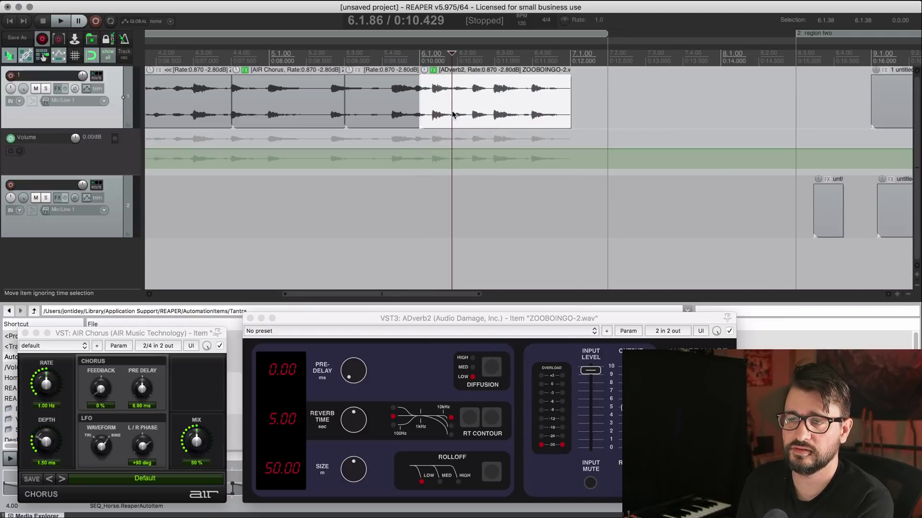
Select the items from AIR Chorus through ZOOBOINGO-2 and run 'Set all take FX offline'.
{"action": "key", "text": "shift+slash"}
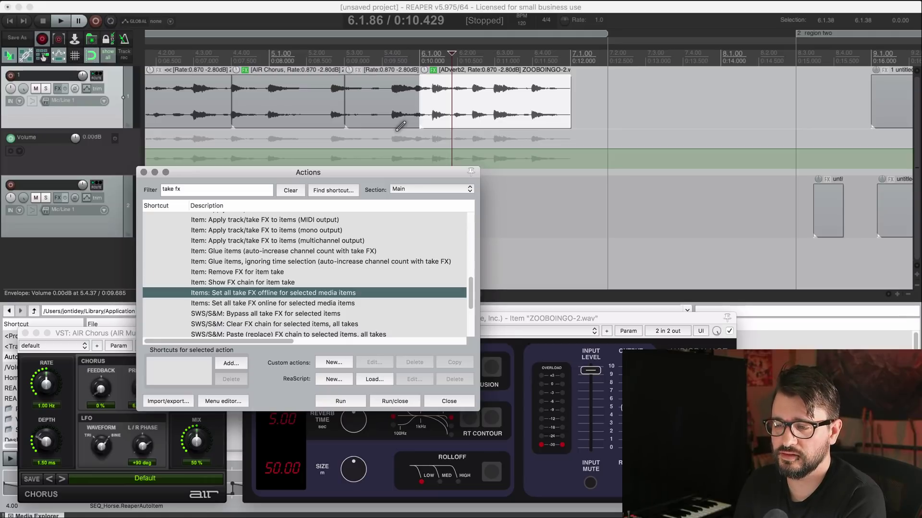
{"action": "left_click", "coordinate": [285, 109]}
{"action": "left_click", "coordinate": [449, 110], "text": "shift"}
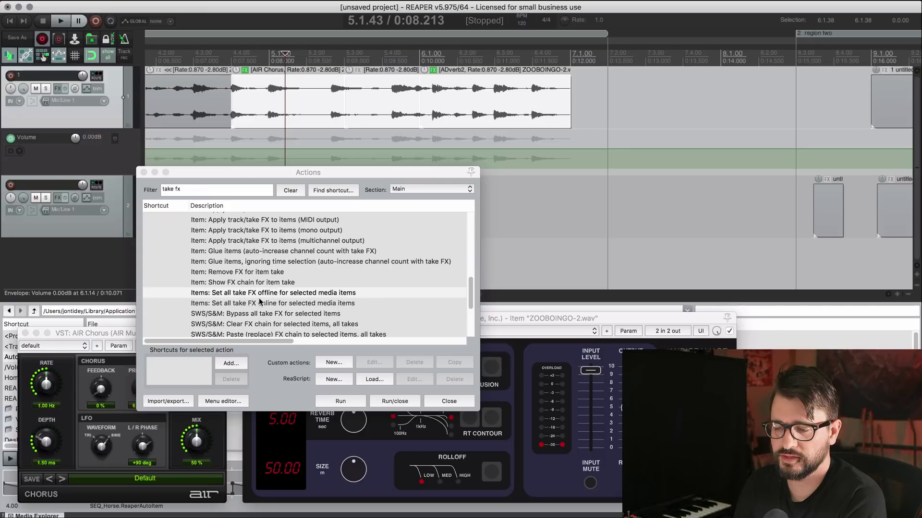
{"action": "left_click", "coordinate": [255, 296]}
{"action": "left_click", "coordinate": [350, 403]}
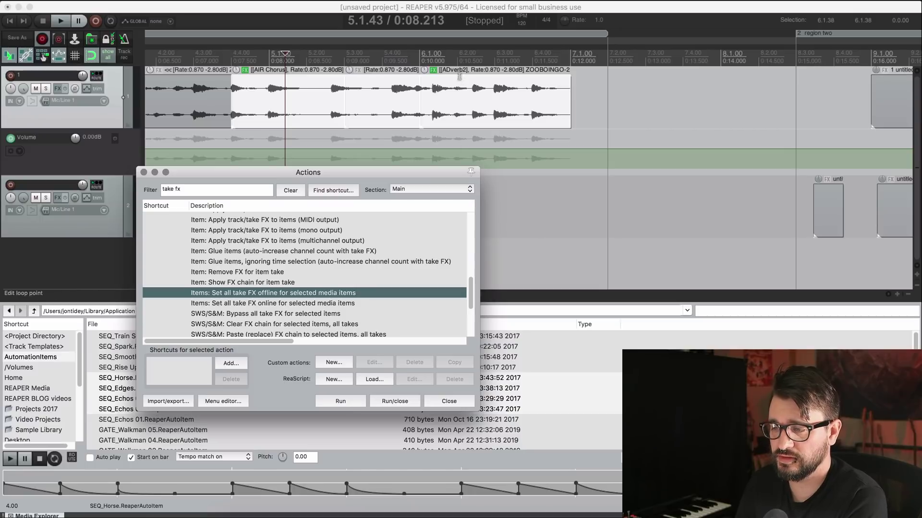
Confirm ADverb2 shows offline in the ZOOBOINGO-2 FX chain, then run 'Set all take FX online'.
{"action": "right_click", "coordinate": [435, 72]}
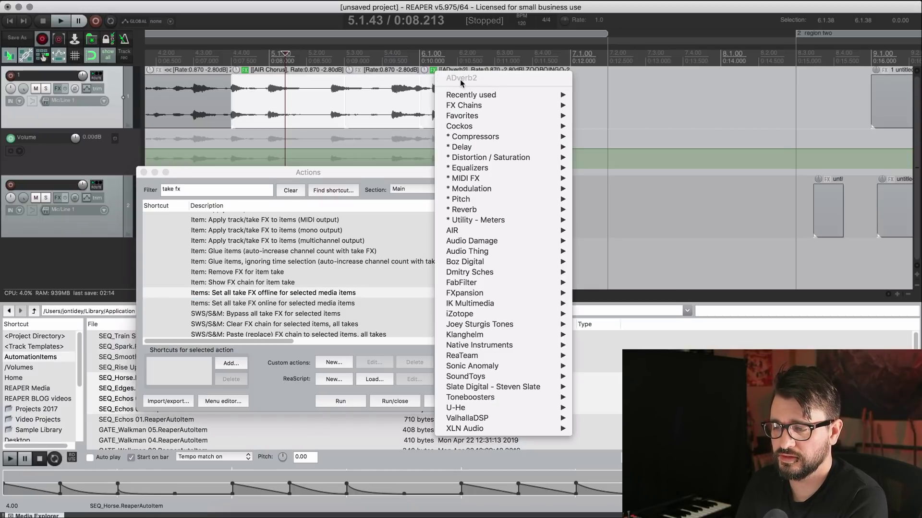
{"action": "left_click", "coordinate": [434, 90]}
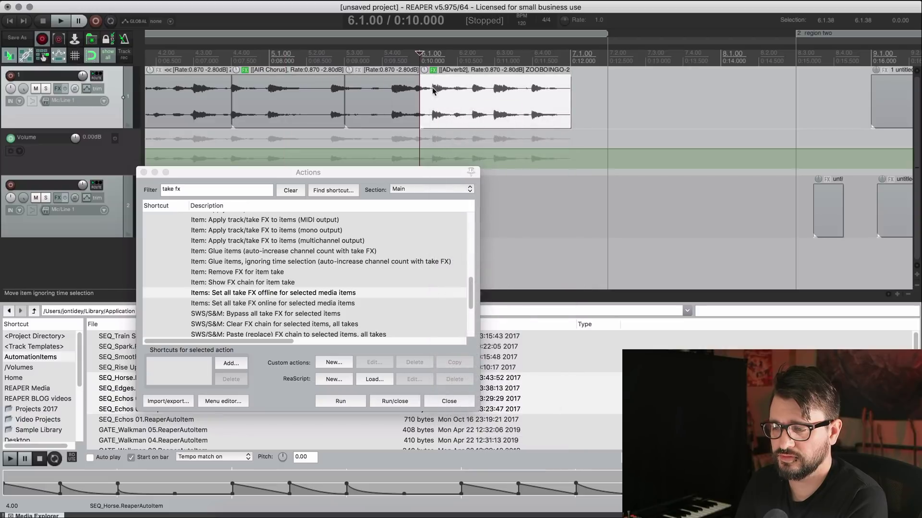
{"action": "left_click", "coordinate": [434, 71]}
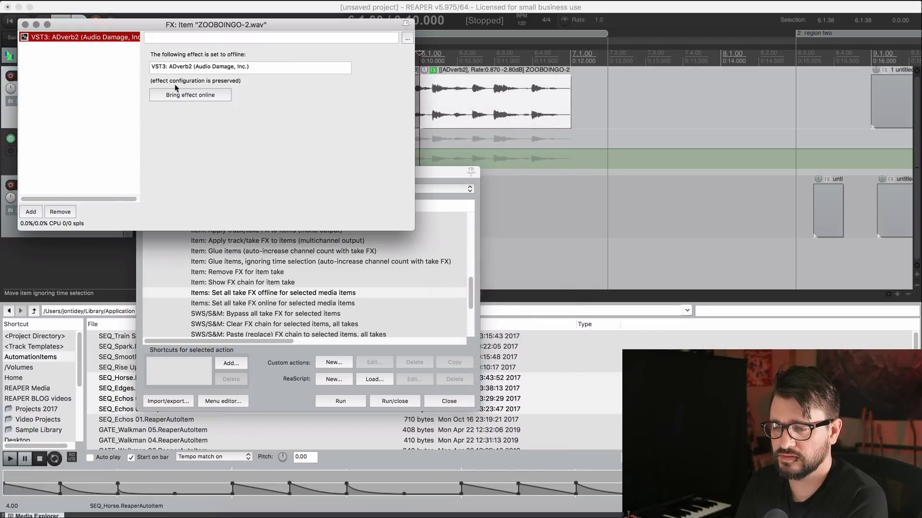
{"action": "left_click_drag", "start_coordinate": [91, 30], "coordinate": [574, 98]}
{"action": "left_click", "coordinate": [282, 104]}
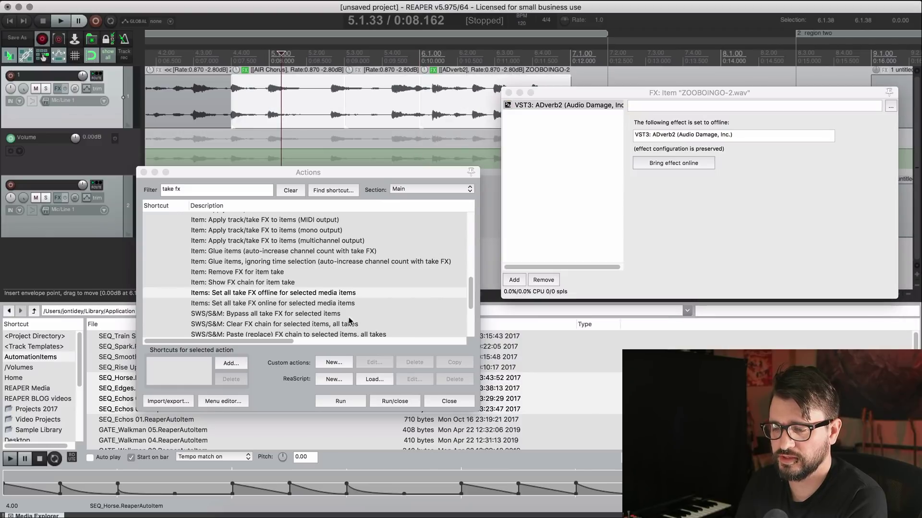
{"action": "left_click", "coordinate": [256, 306]}
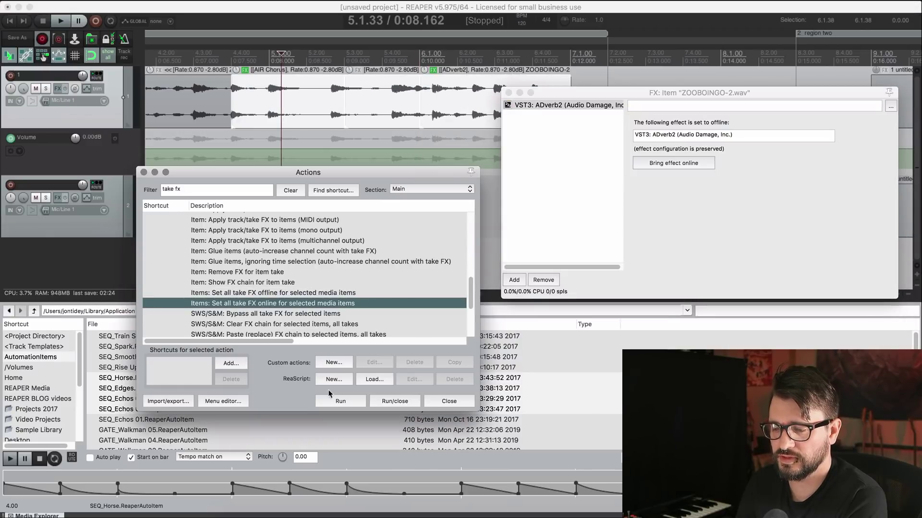
{"action": "left_click", "coordinate": [351, 402]}
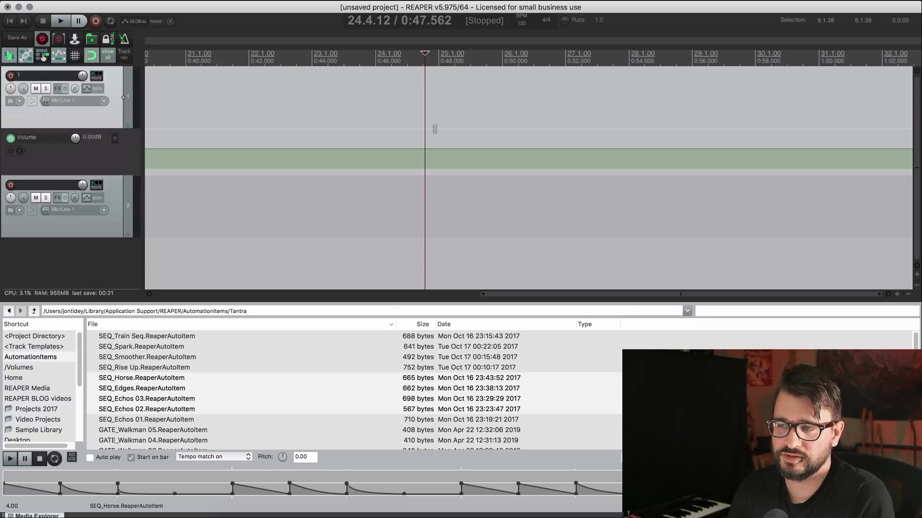
Set the edit cursor on the empty timeline near bar 24.4.
{"action": "left_click", "coordinate": [431, 93]}
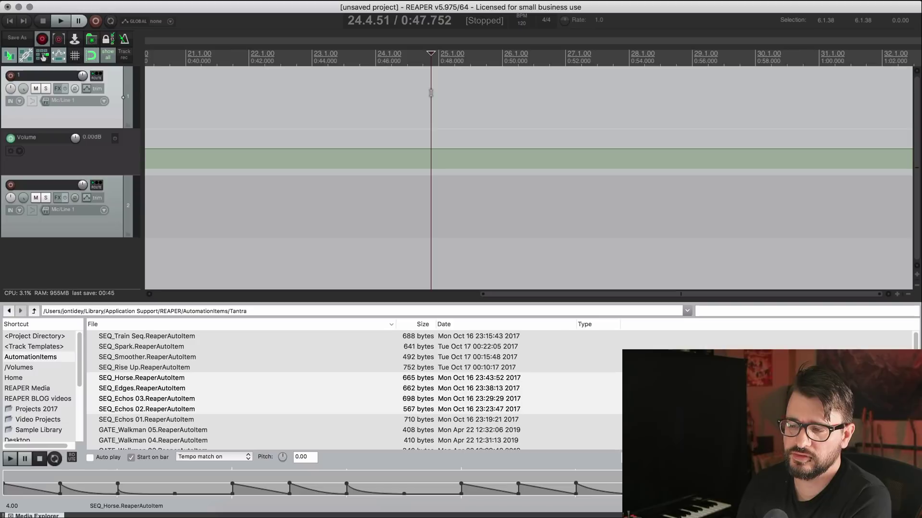
Draw an empty MIDI item on track 1 and add a Video processor as its take effect.
{"action": "scroll", "coordinate": [416, 91], "scroll_direction": "left", "scroll_amount": 1}
{"action": "left_click_drag", "start_coordinate": [387, 94], "coordinate": [505, 96]}
{"action": "left_click", "coordinate": [403, 71]}
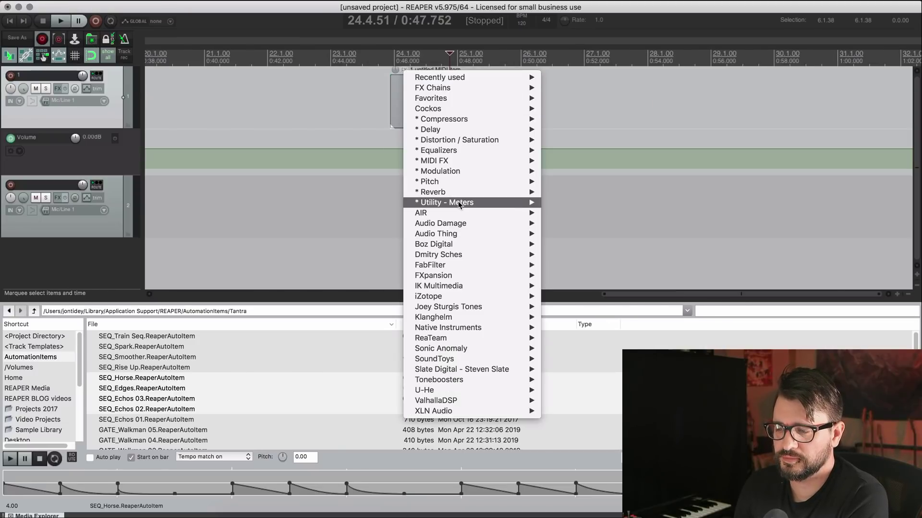
{"action": "mouse_move", "coordinate": [458, 203]}
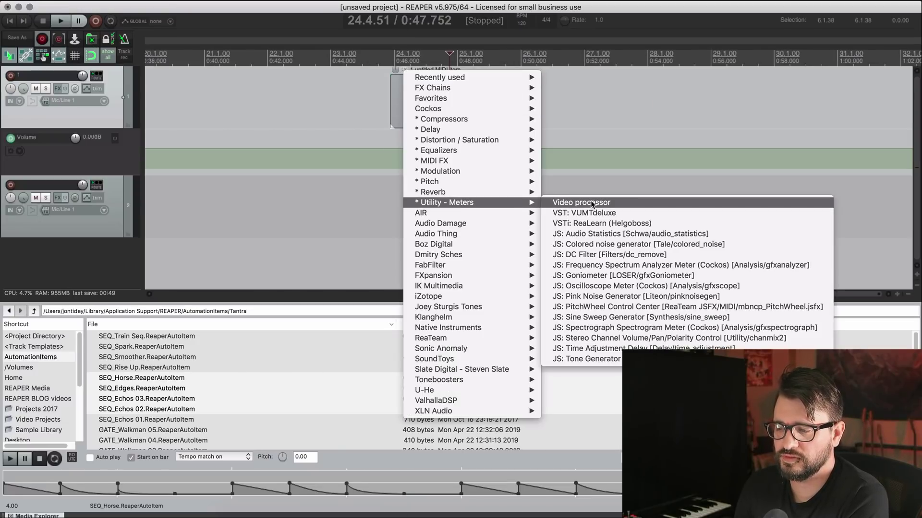
{"action": "left_click", "coordinate": [550, 203]}
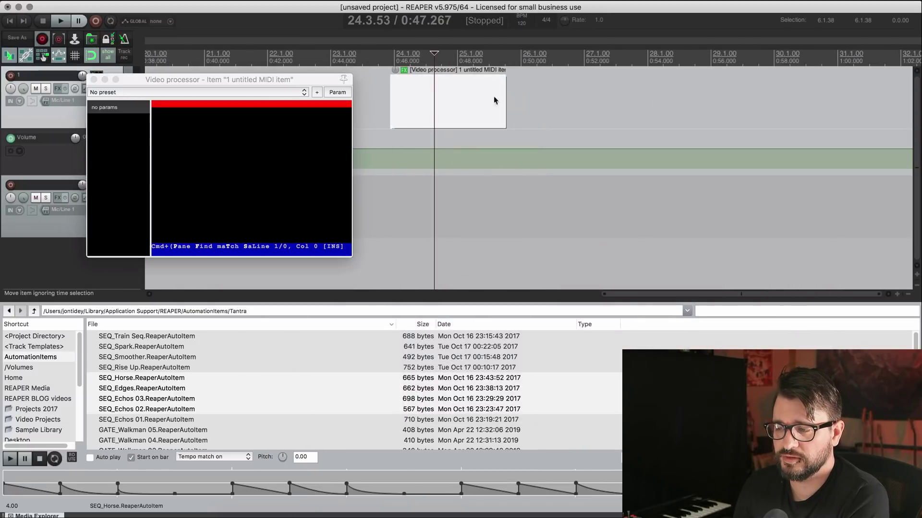
Load the Overlay: Text preset and show the Video Window with the item's name as caption.
{"action": "left_click", "coordinate": [157, 92]}
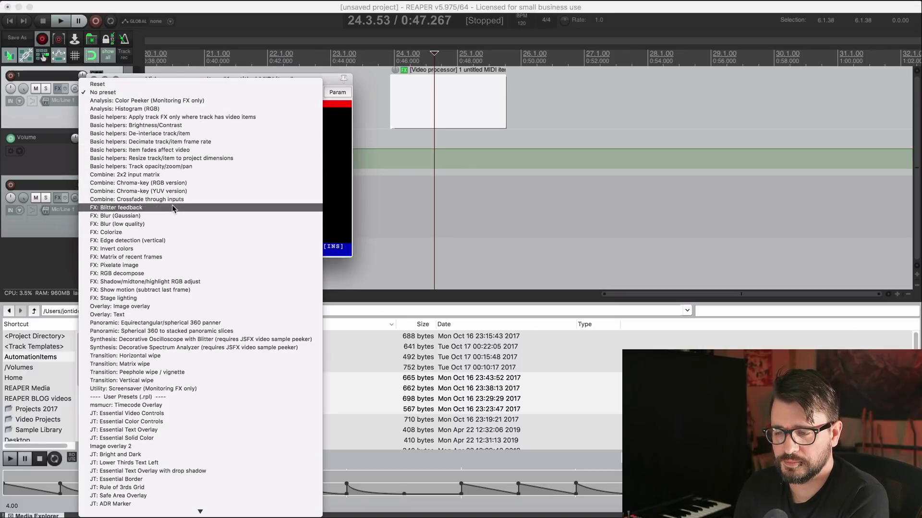
{"action": "left_click", "coordinate": [159, 315]}
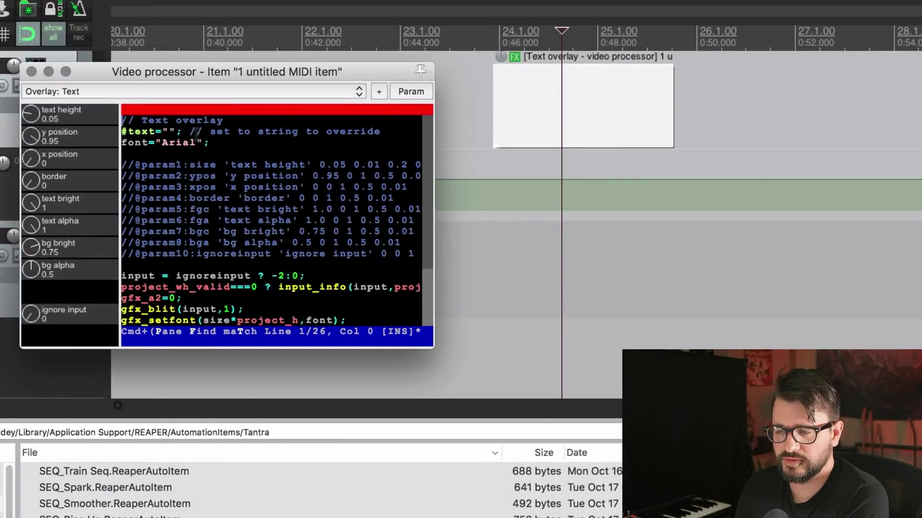
{"action": "left_click", "coordinate": [169, 131]}
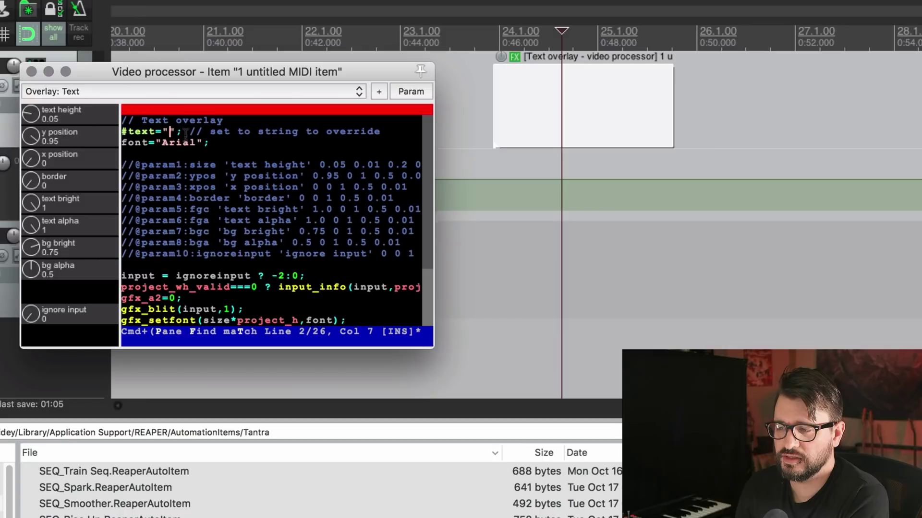
{"action": "left_click", "coordinate": [573, 103]}
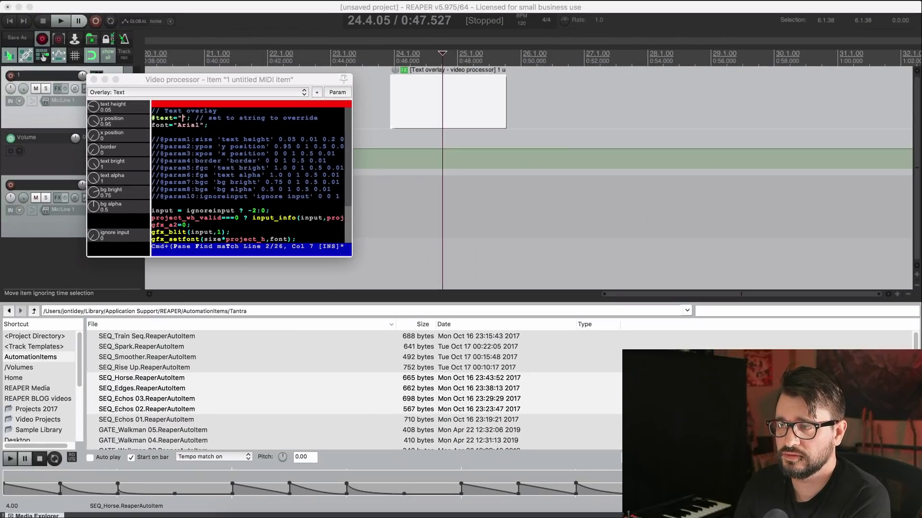
{"action": "key", "text": "super+shift+v"}
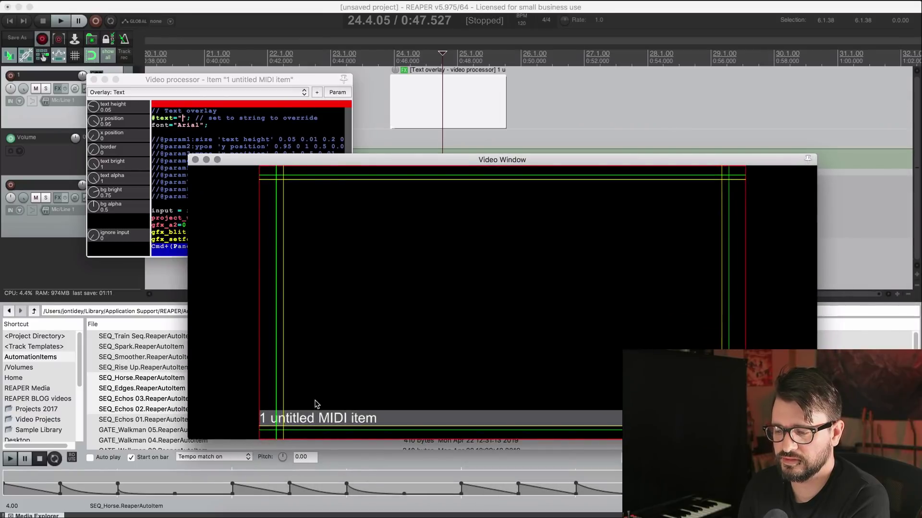
Name the overlay item's take 'video title' in Item properties, then close the Video Window.
{"action": "left_click_drag", "start_coordinate": [393, 162], "coordinate": [506, 167]}
{"action": "left_click", "coordinate": [456, 96]}
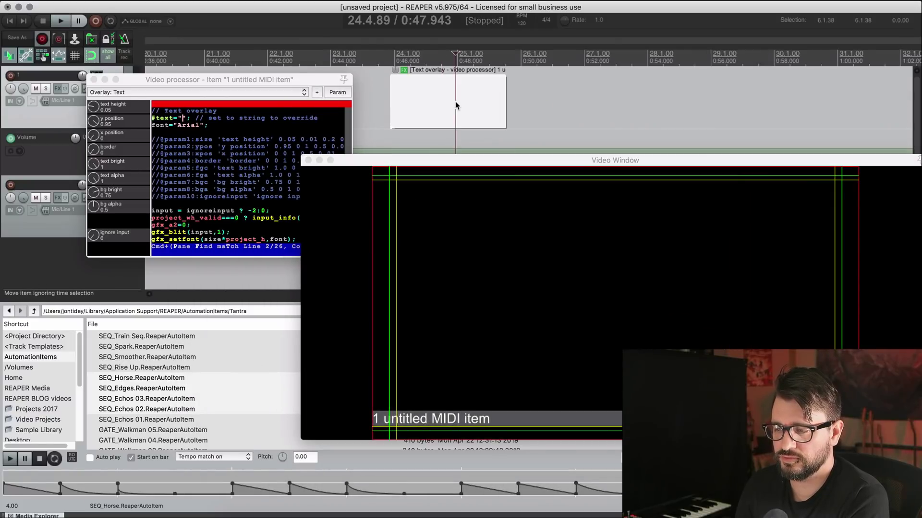
{"action": "right_click", "coordinate": [454, 97]}
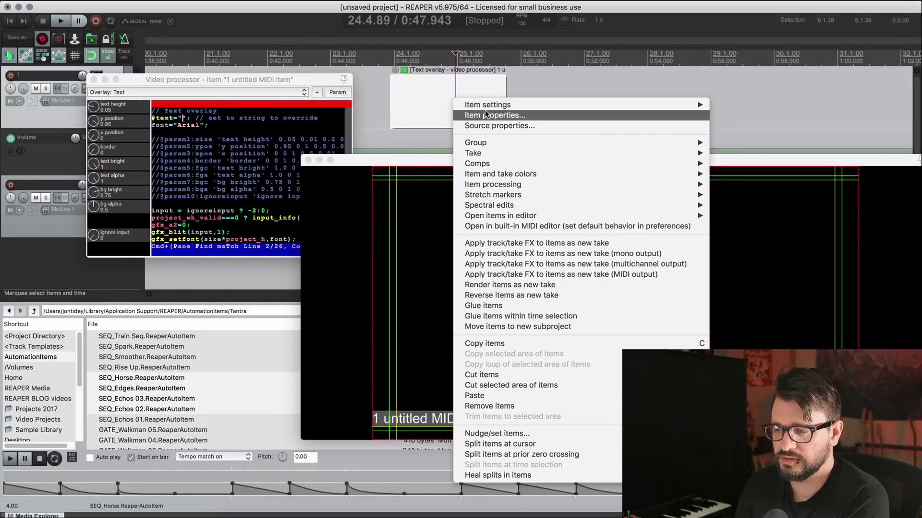
{"action": "left_click", "coordinate": [487, 116]}
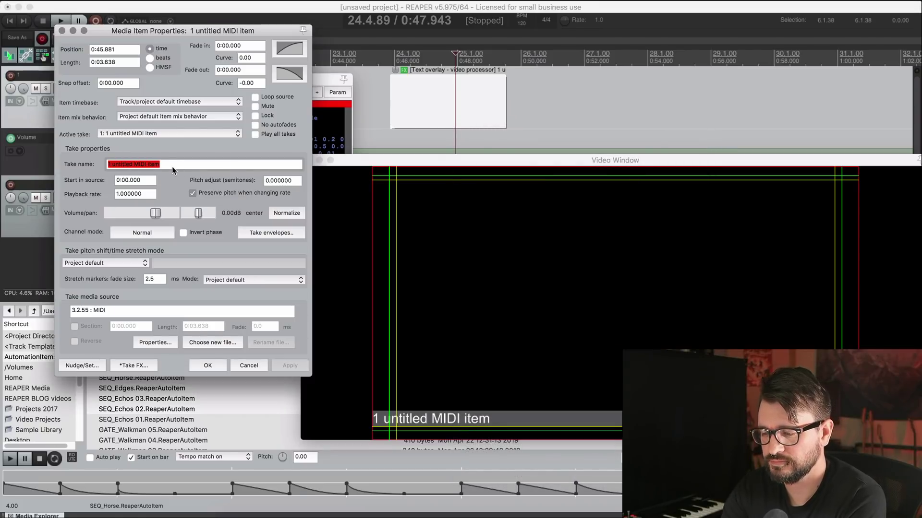
{"action": "type", "text": "video"}
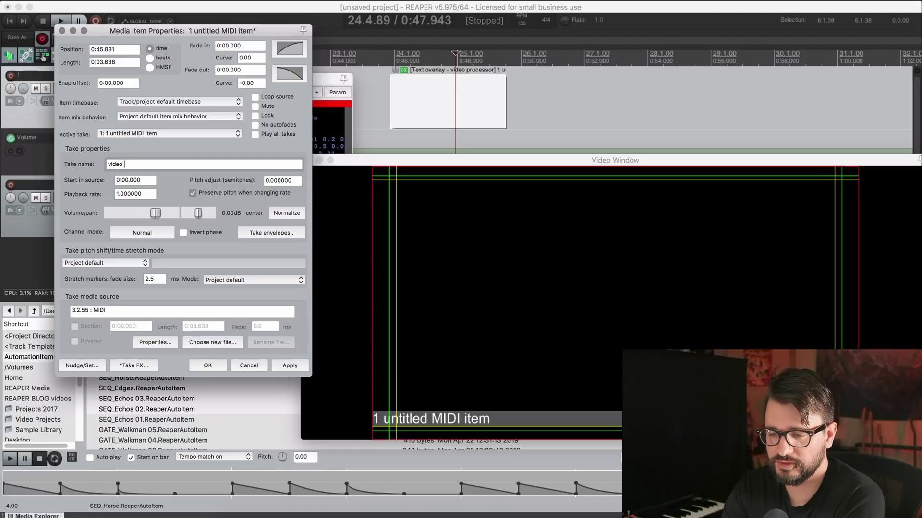
{"action": "type", "text": " title"}
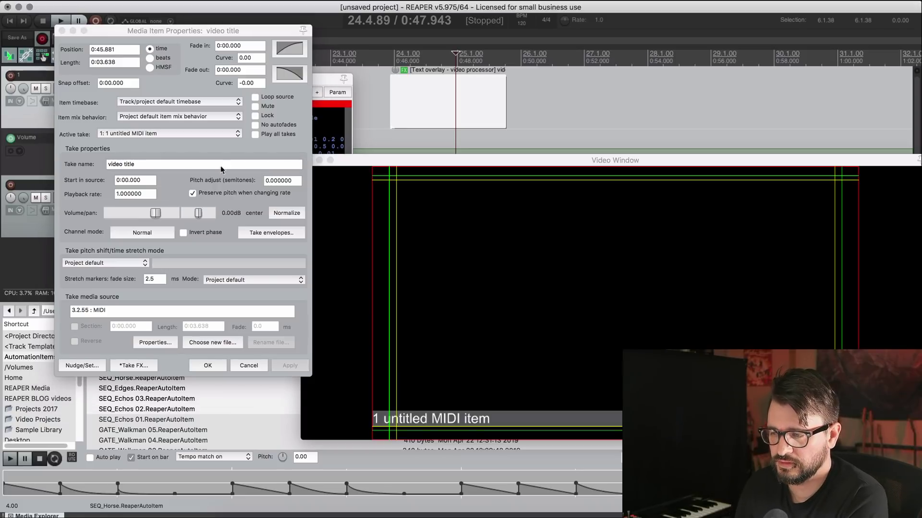
{"action": "left_click", "coordinate": [419, 108]}
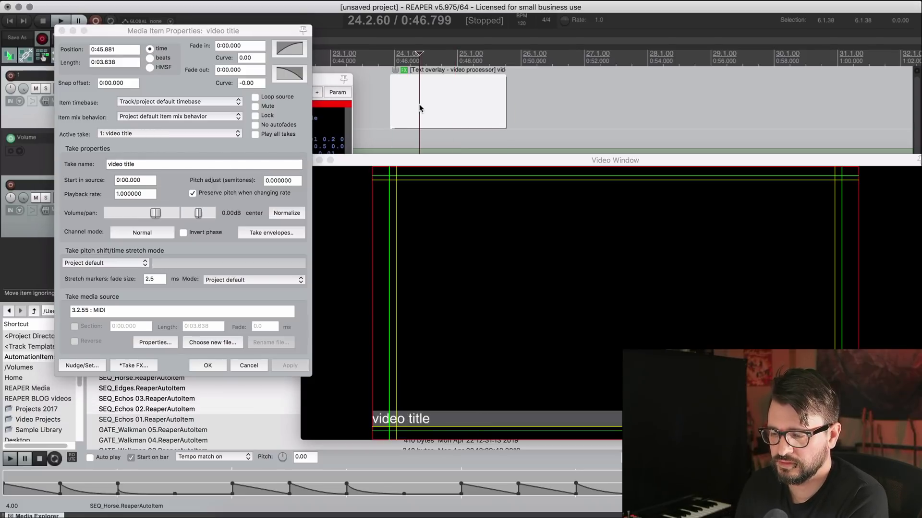
{"action": "left_click", "coordinate": [246, 364]}
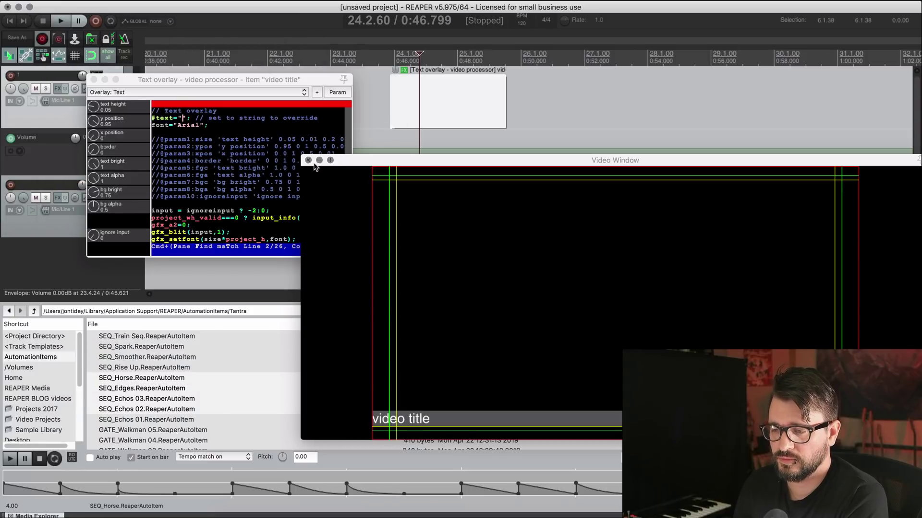
{"action": "left_click", "coordinate": [308, 160]}
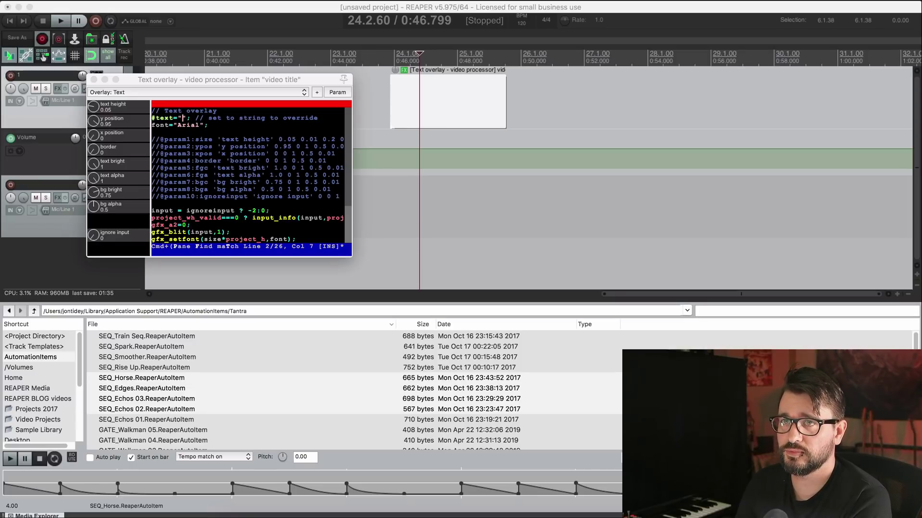
Select the Ruler section of the Evernote release notes, then return to REAPER at 25.1.30.
{"action": "key", "text": "super+Tab"}
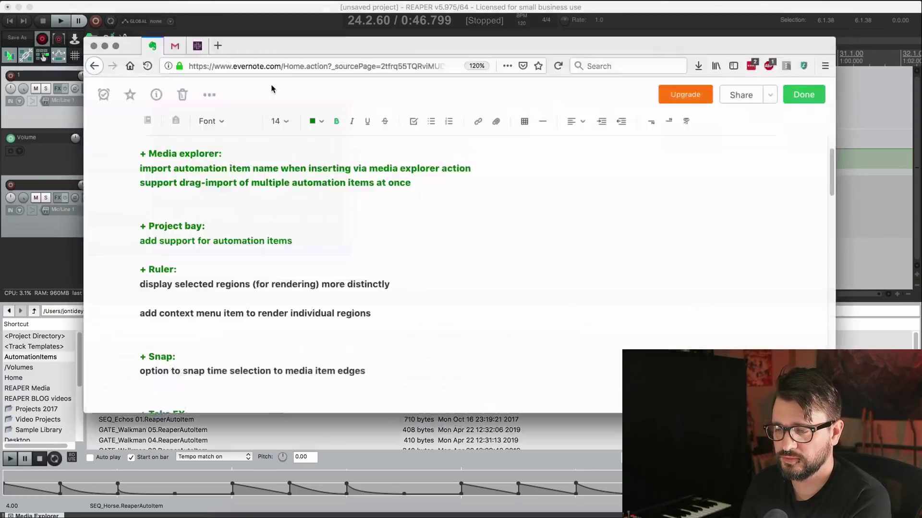
{"action": "scroll", "coordinate": [307, 356], "scroll_direction": "down", "scroll_amount": 3}
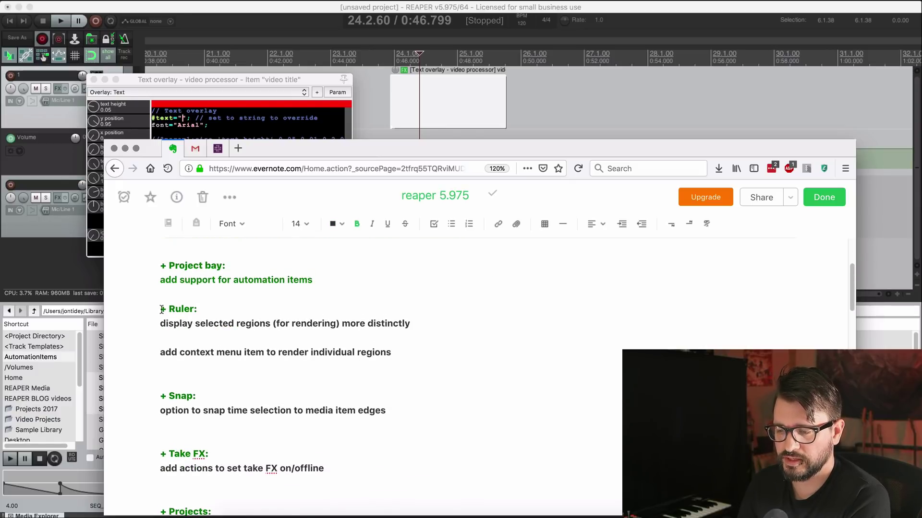
{"action": "left_click_drag", "start_coordinate": [162, 310], "coordinate": [398, 353]}
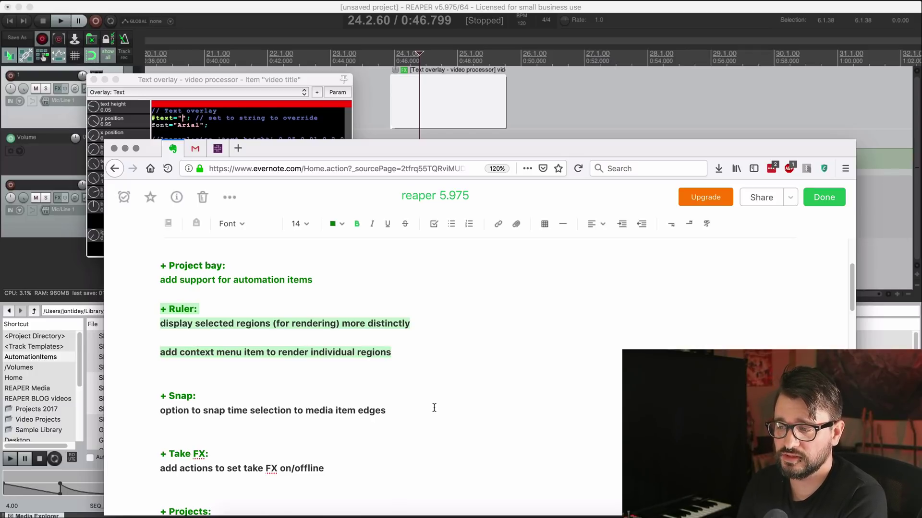
{"action": "left_click", "coordinate": [462, 102]}
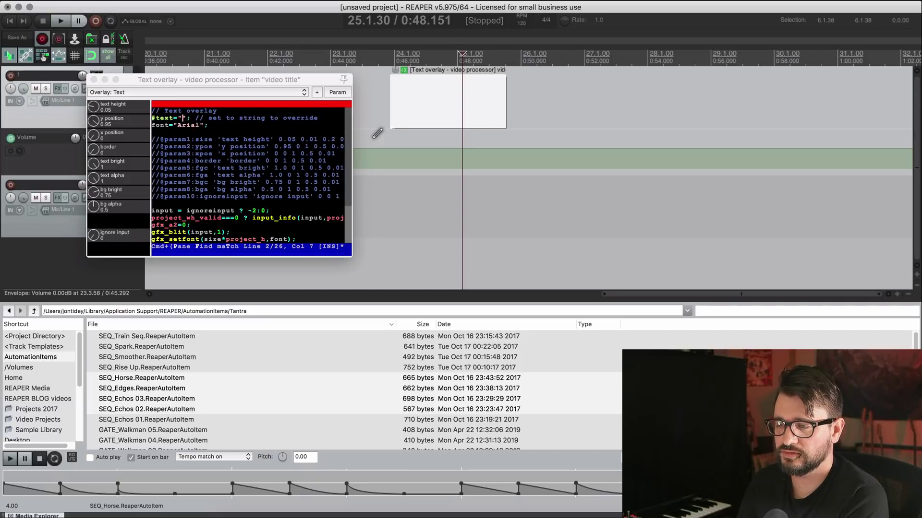
{"action": "left_click", "coordinate": [466, 115]}
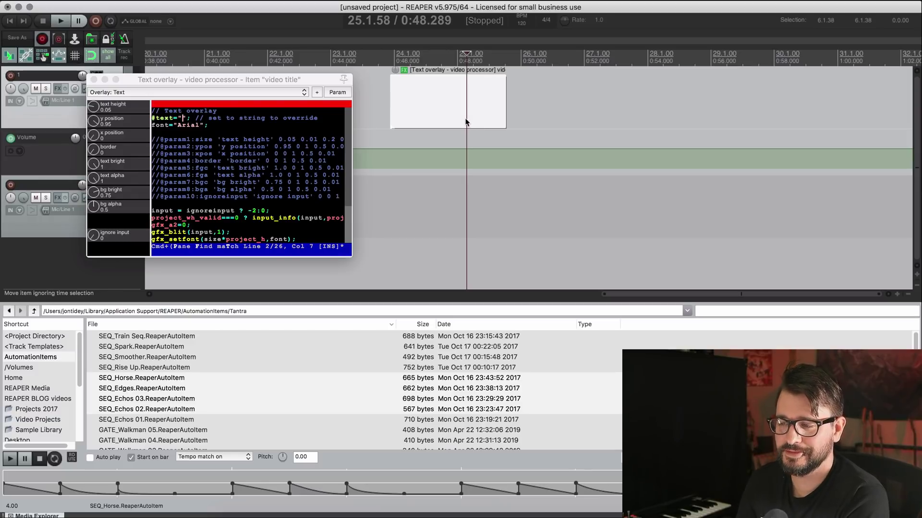
{"action": "left_click", "coordinate": [466, 124]}
{"action": "scroll", "coordinate": [468, 127], "scroll_direction": "down", "scroll_amount": 2}
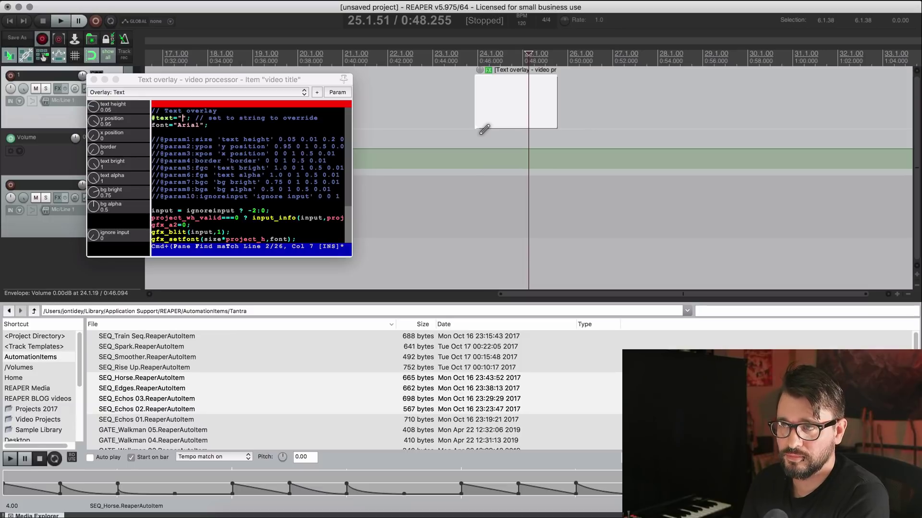
{"action": "left_click", "coordinate": [526, 106]}
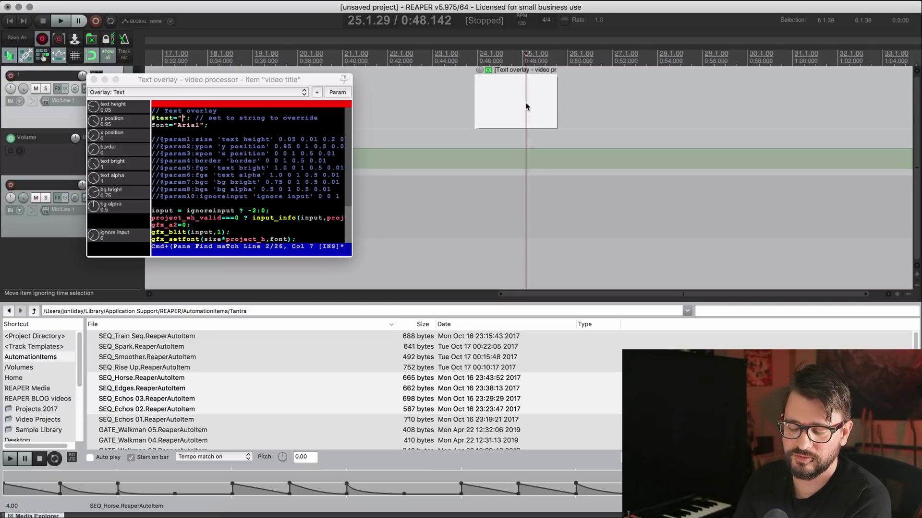
{"action": "left_click", "coordinate": [521, 105]}
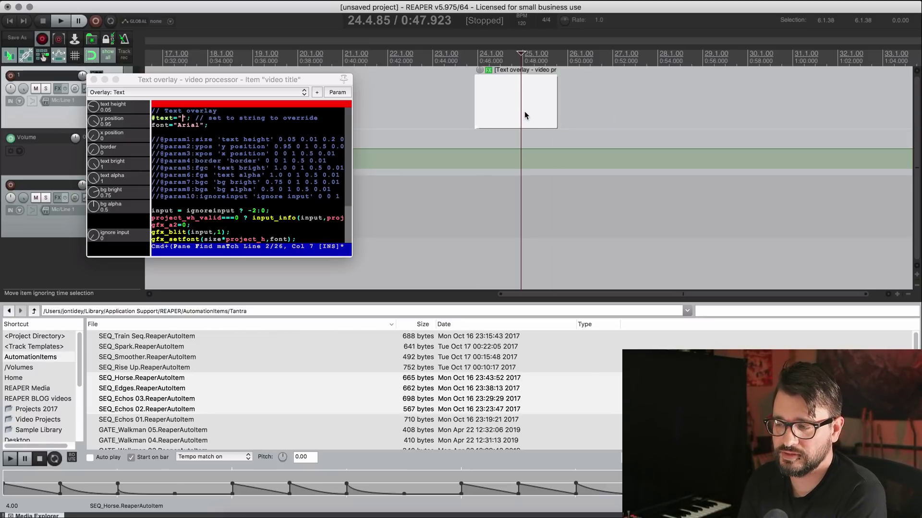
{"action": "left_click", "coordinate": [520, 105]}
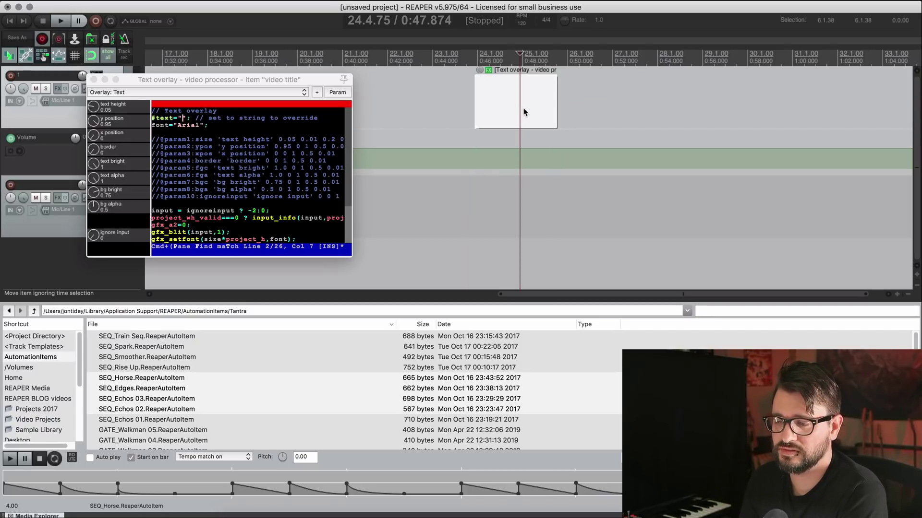
{"action": "scroll", "coordinate": [524, 114], "scroll_direction": "down", "scroll_amount": 2}
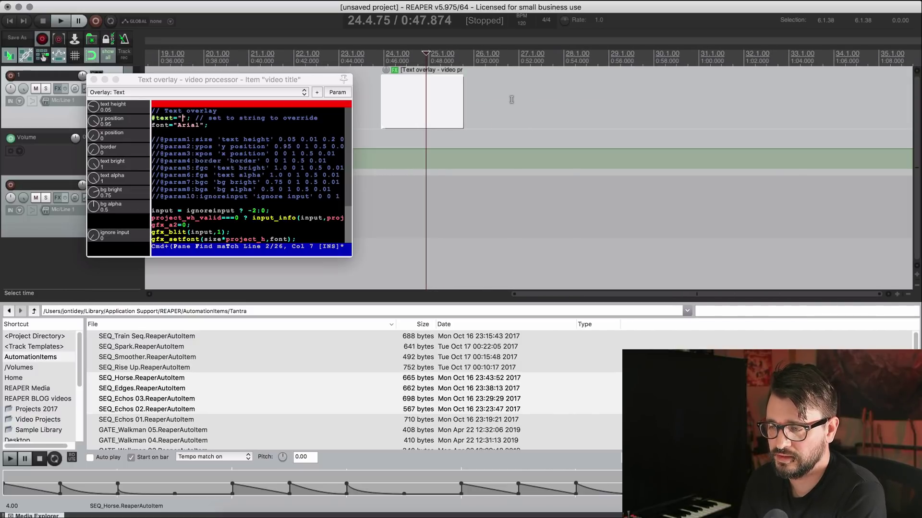
{"action": "left_click", "coordinate": [510, 98]}
{"action": "scroll", "coordinate": [519, 115], "scroll_direction": "down", "scroll_amount": 1}
{"action": "scroll", "coordinate": [519, 119], "scroll_direction": "down", "scroll_amount": 3}
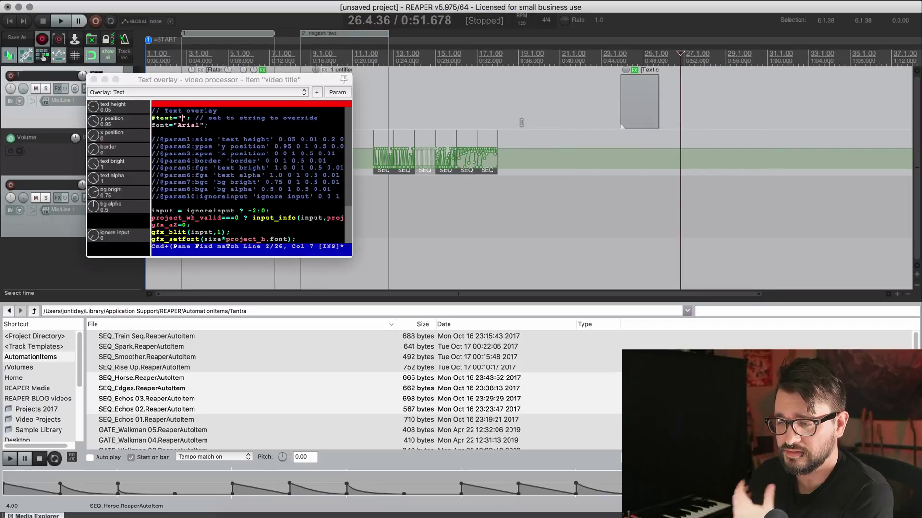
{"action": "scroll", "coordinate": [521, 122], "scroll_direction": "right", "scroll_amount": 5}
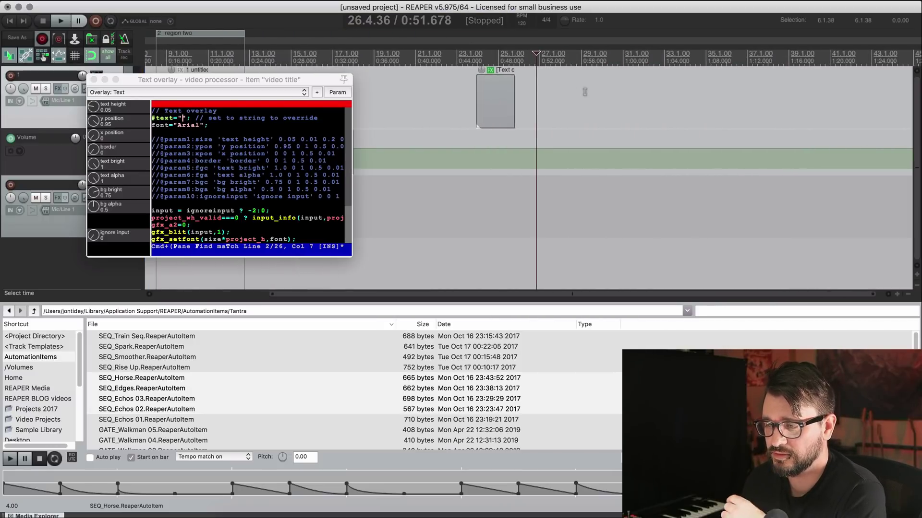
Set the edit cursor to about 0:53.5 past the first title and copy Evernote's Project bay lines.
{"action": "key", "text": "super+shift+v"}
{"action": "left_click", "coordinate": [560, 90]}
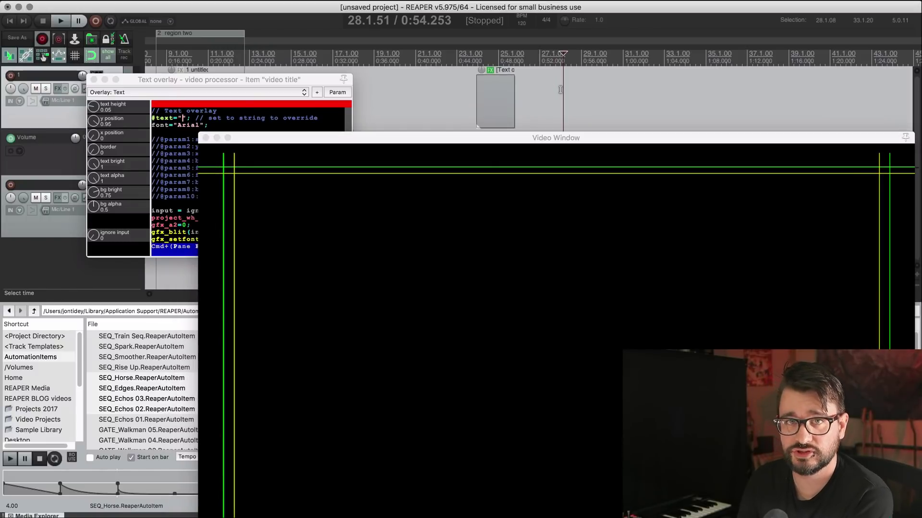
{"action": "left_click", "coordinate": [556, 87]}
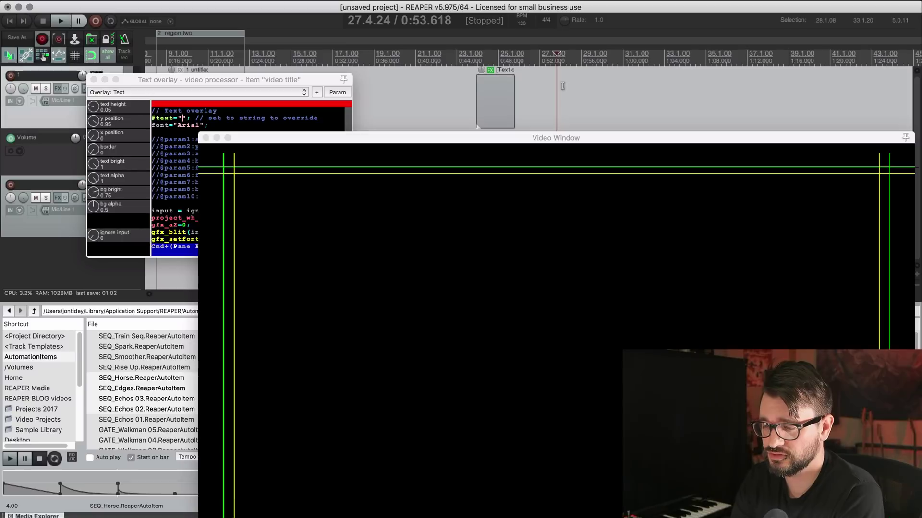
{"action": "key", "text": "super+Tab"}
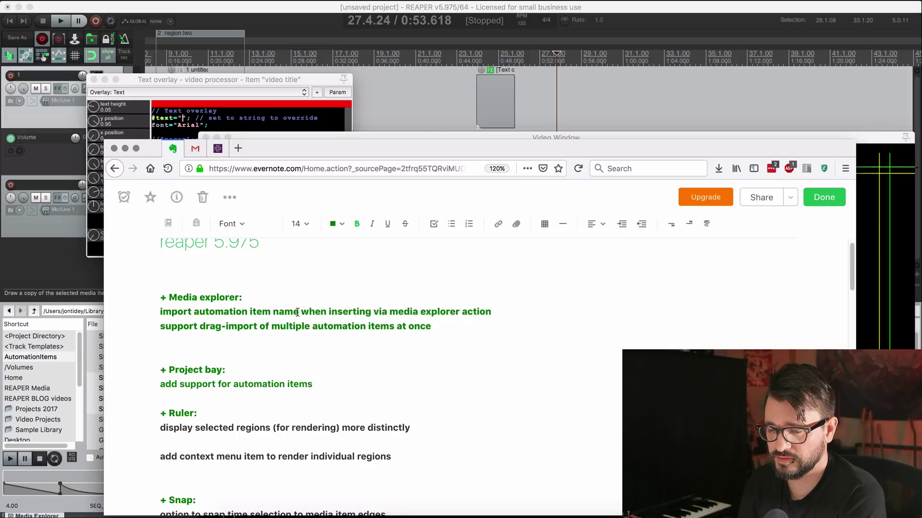
{"action": "left_click_drag", "start_coordinate": [163, 372], "coordinate": [380, 383]}
{"action": "key", "text": "super+c"}
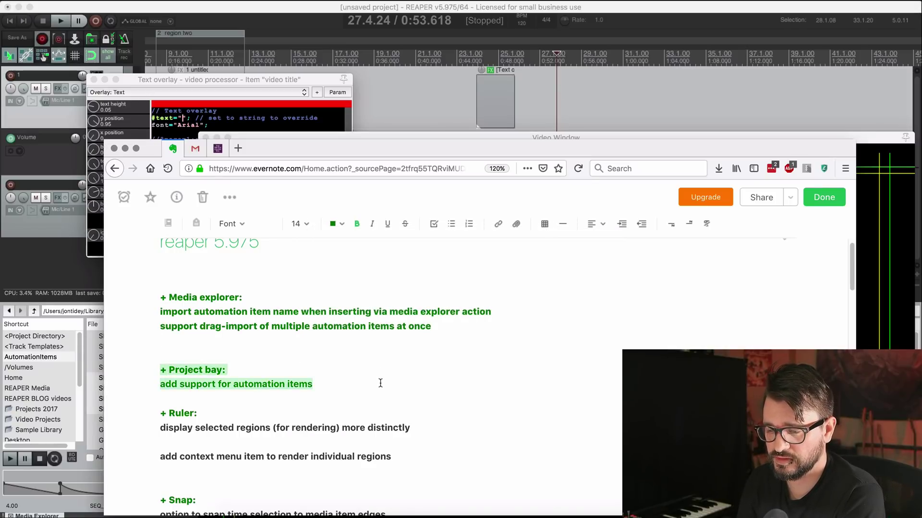
{"action": "key", "text": "super+Tab"}
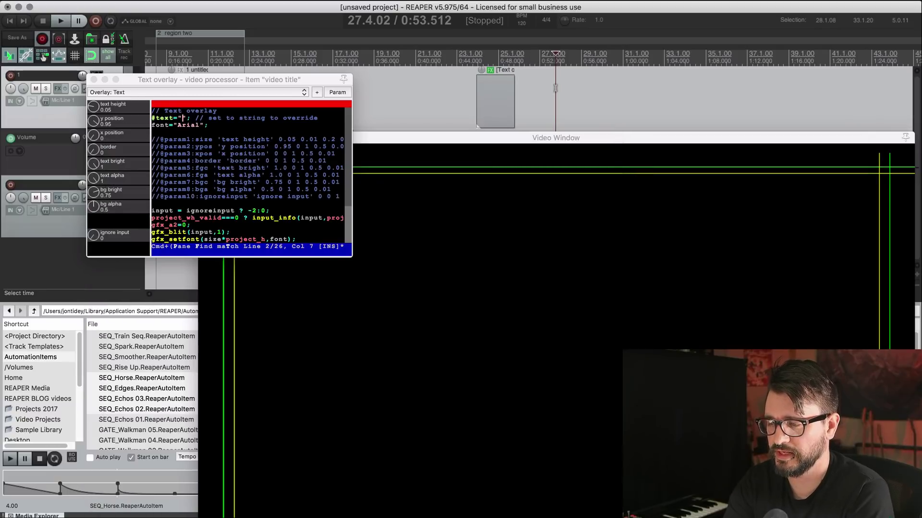
Insert a text-overlay item with marker 2 named '+ Project bay: add support for automation items'.
{"action": "key", "text": "super+v"}
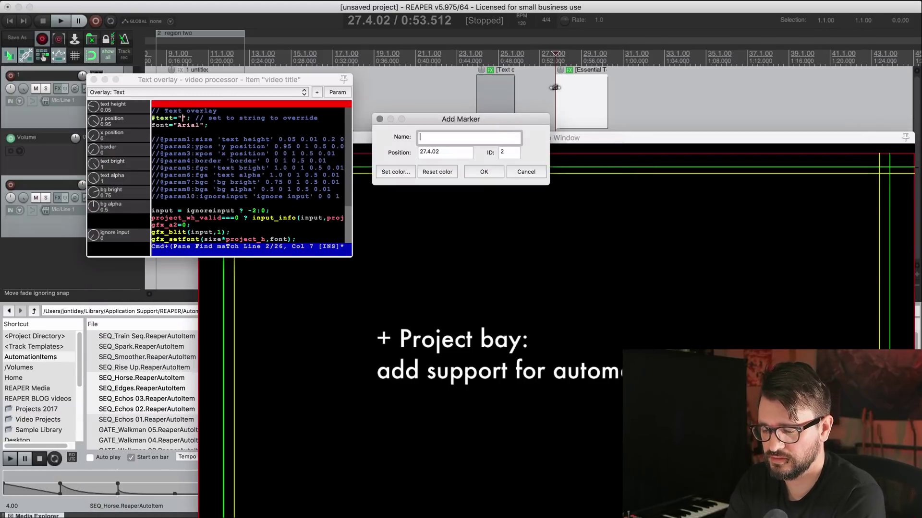
{"action": "key", "text": "super+v"}
{"action": "key", "text": "Return"}
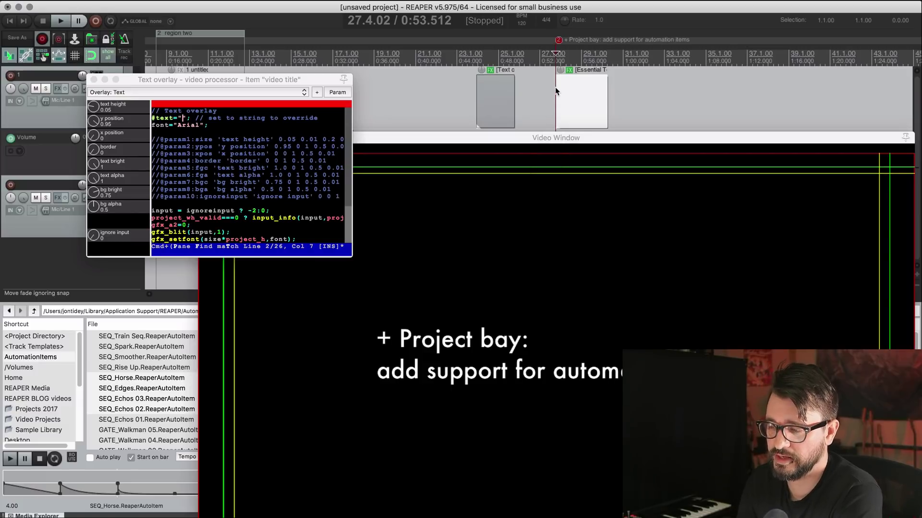
{"action": "scroll", "coordinate": [555, 88], "scroll_direction": "left", "scroll_amount": 2}
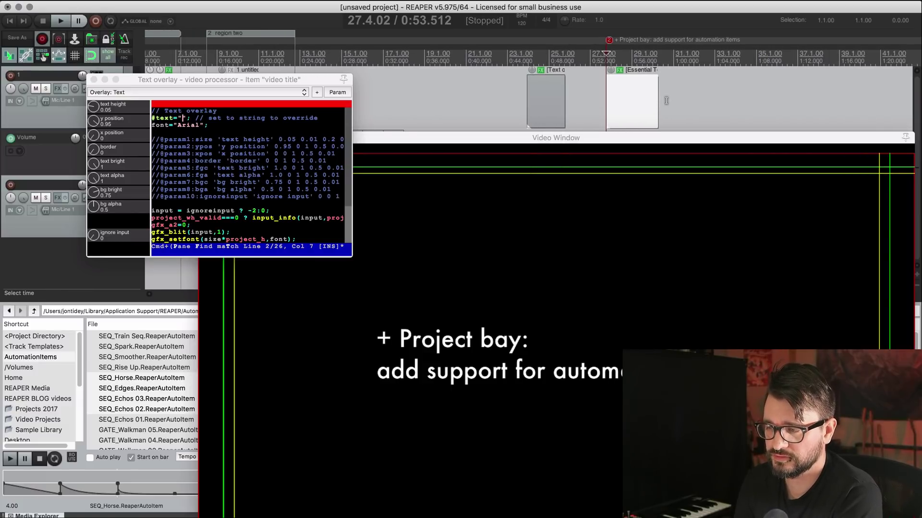
{"action": "scroll", "coordinate": [619, 104], "scroll_direction": "right", "scroll_amount": 4}
Inspect the new item's Essential Text Overlay effect settings, then close them.
{"action": "left_click", "coordinate": [505, 78]}
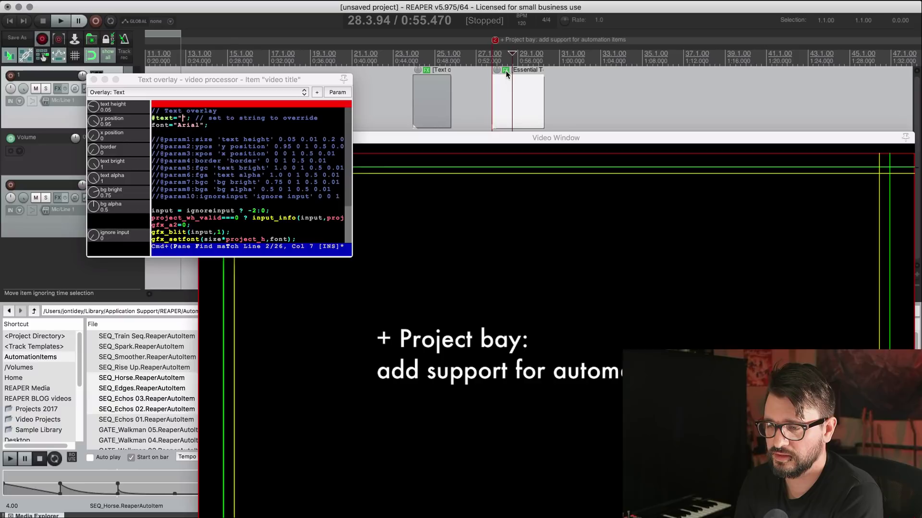
{"action": "right_click", "coordinate": [505, 71]}
{"action": "left_click", "coordinate": [532, 79]}
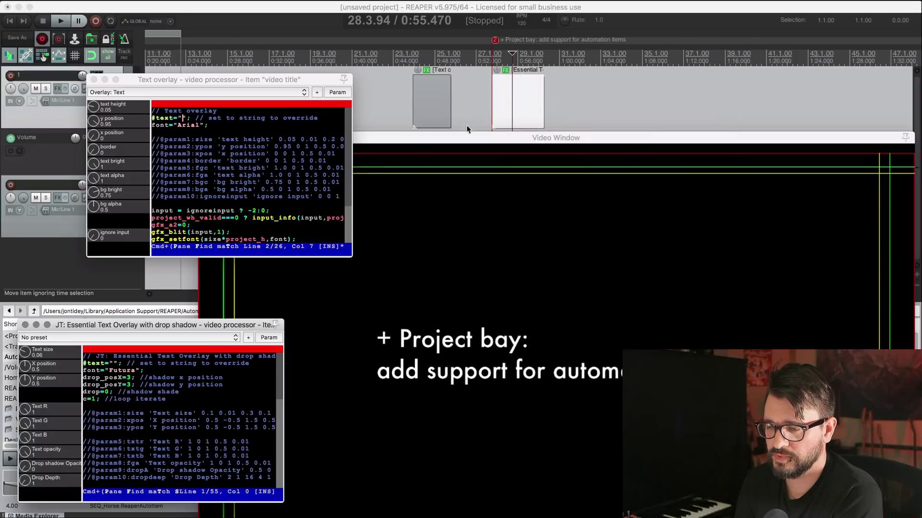
{"action": "left_click_drag", "start_coordinate": [458, 94], "coordinate": [446, 90]}
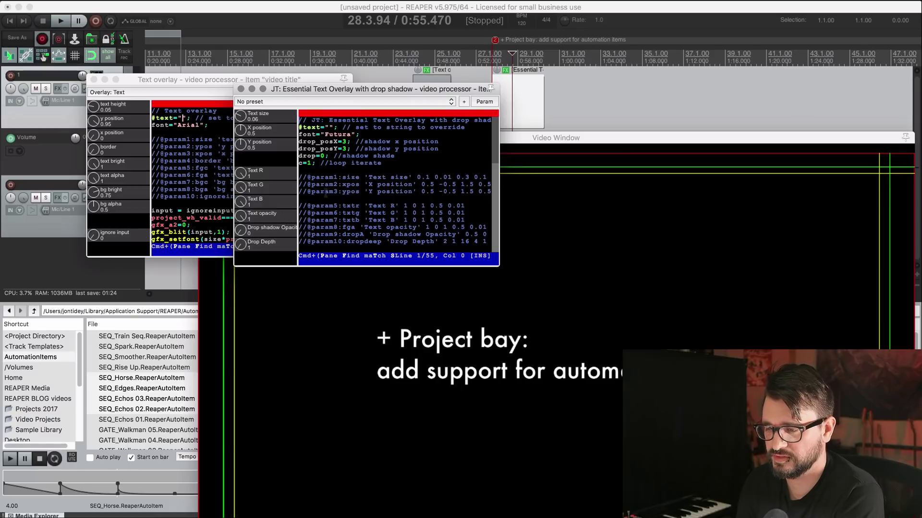
{"action": "left_click", "coordinate": [241, 89]}
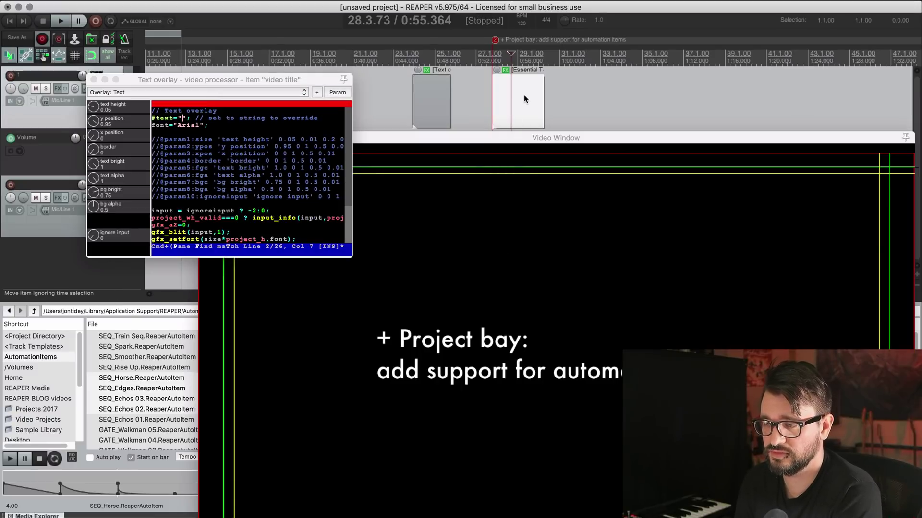
Set the edit cursor at bar 32.4 for the next title.
{"action": "left_click", "coordinate": [521, 99]}
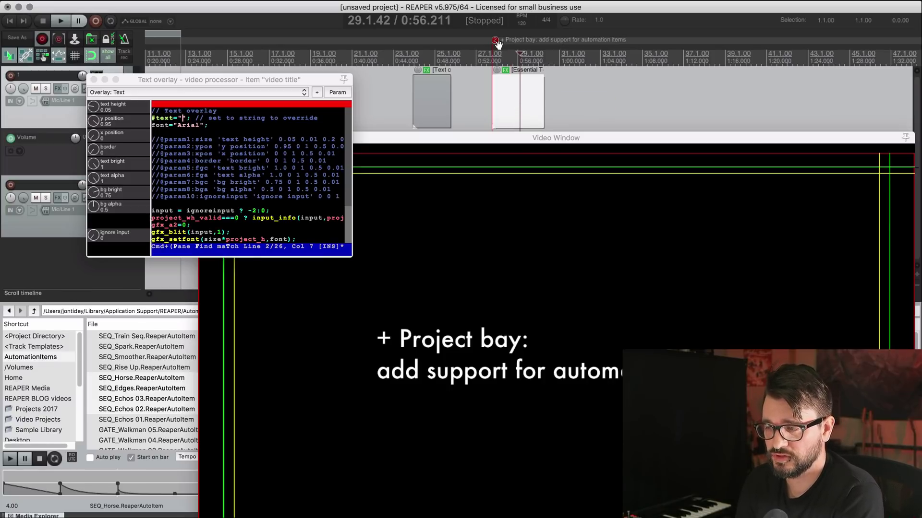
{"action": "scroll", "coordinate": [578, 91], "scroll_direction": "right", "scroll_amount": 4}
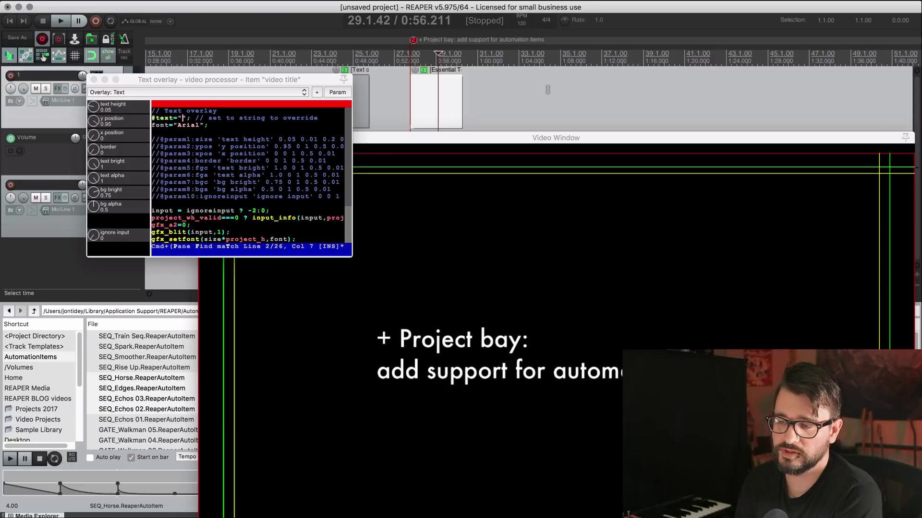
{"action": "scroll", "coordinate": [547, 96], "scroll_direction": "left", "scroll_amount": 1}
{"action": "left_click", "coordinate": [531, 127]}
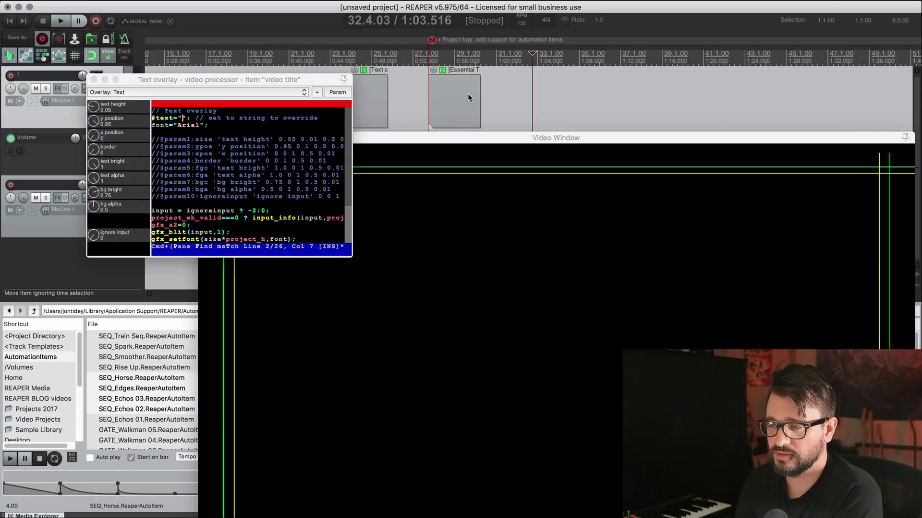
Select and copy the Ruler heading and line from the Evernote notes.
{"action": "key", "text": "super+Tab"}
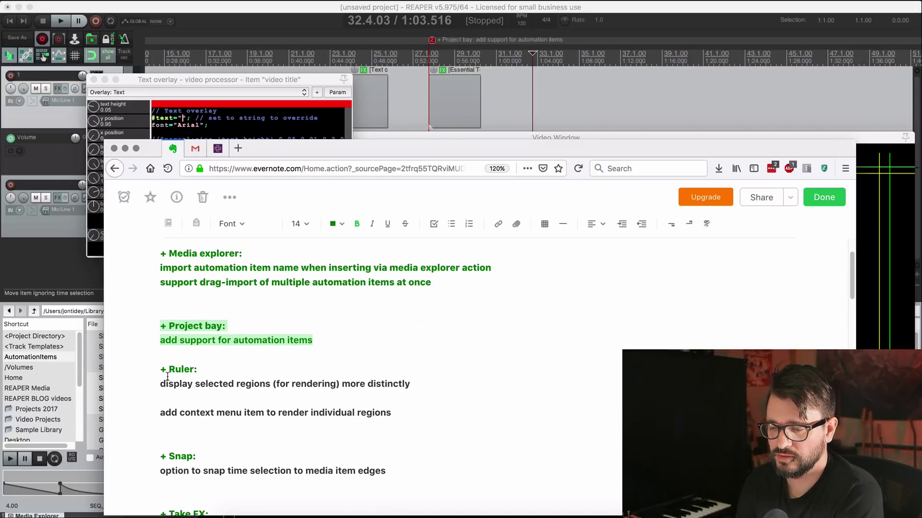
{"action": "left_click_drag", "start_coordinate": [167, 377], "coordinate": [469, 391]}
{"action": "left_click", "coordinate": [424, 384]}
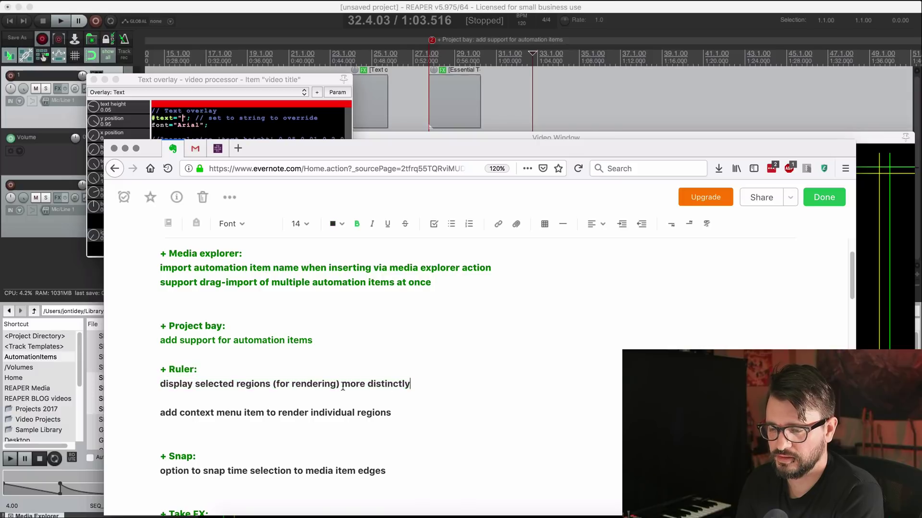
{"action": "left_click", "coordinate": [154, 373], "text": "shift"}
{"action": "key", "text": "super+c"}
{"action": "key", "text": "super+Tab"}
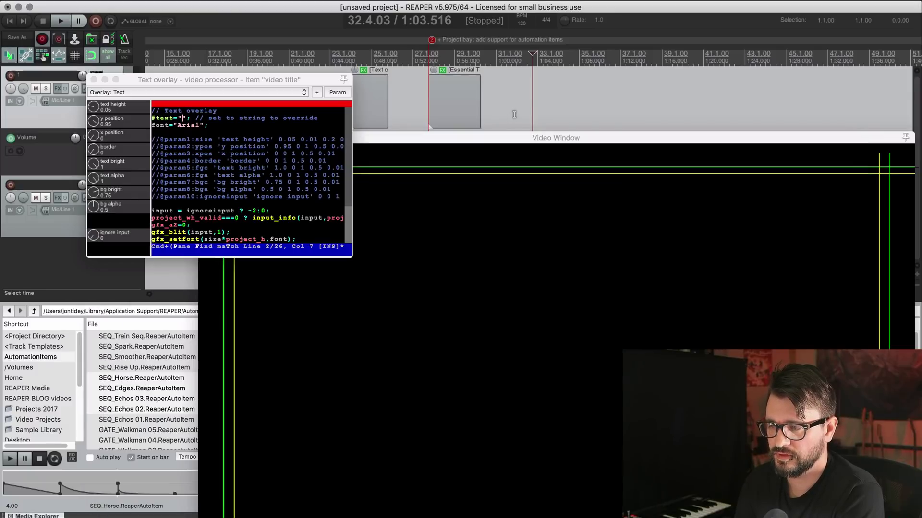
Insert a third overlay item with marker 3 named with the copied Ruler note.
{"action": "left_click", "coordinate": [534, 93]}
{"action": "key", "text": "shift+m"}
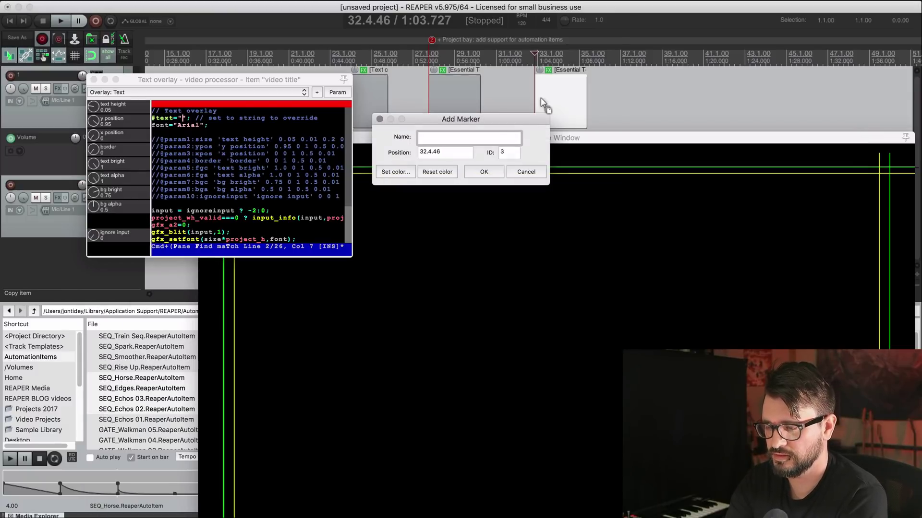
{"action": "key", "text": "super+v"}
{"action": "key", "text": "Return"}
Preview the Ruler title in the video, ending with the edit cursor at bar 32.2.
{"action": "left_click", "coordinate": [547, 63]}
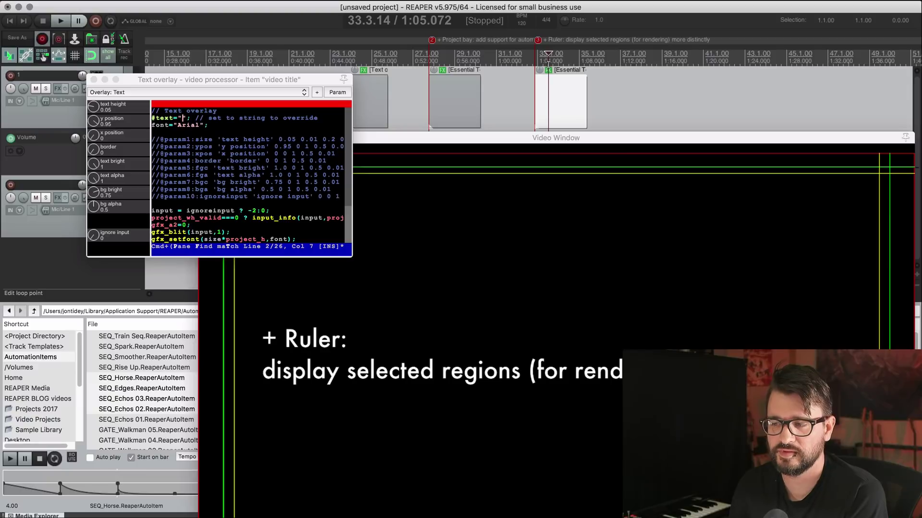
{"action": "left_click", "coordinate": [553, 56]}
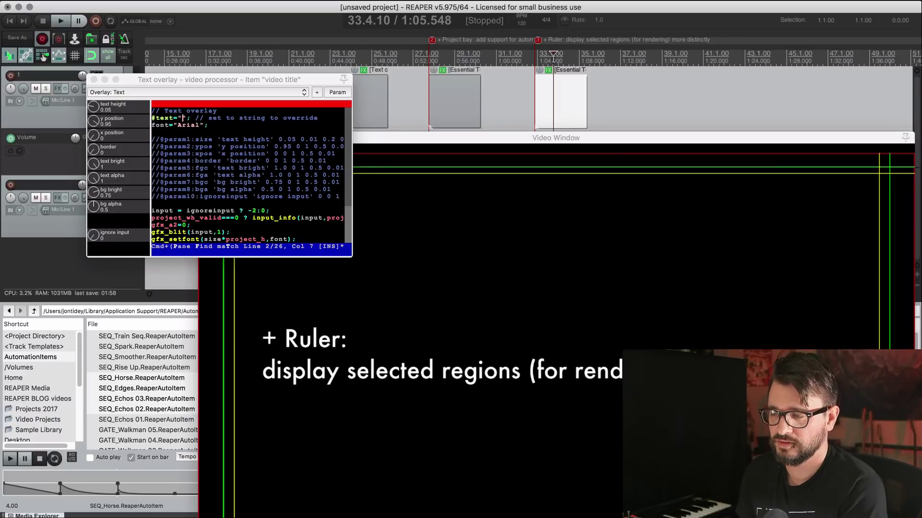
{"action": "scroll", "coordinate": [546, 98], "scroll_direction": "left", "scroll_amount": 1}
{"action": "left_click", "coordinate": [547, 98]}
Find the 'insert changelog title' custom action by its Cmd+Opt+Ctrl+K shortcut and open it for editing.
{"action": "key", "text": "shift+slash"}
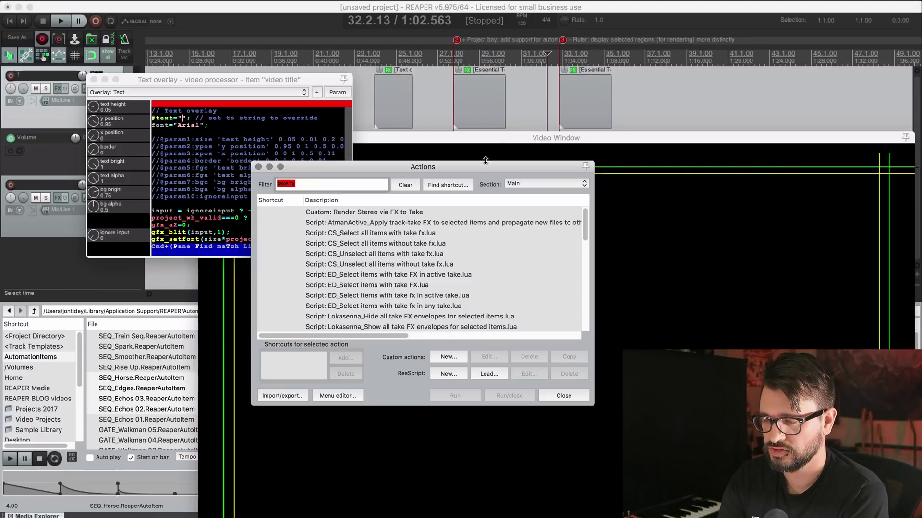
{"action": "left_click", "coordinate": [458, 186]}
{"action": "key", "text": "ctrl+alt+super+k"}
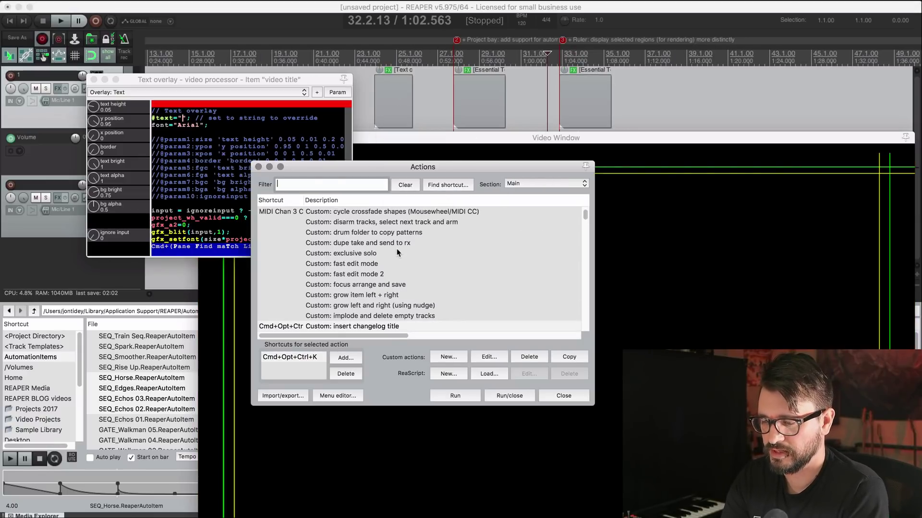
{"action": "left_click", "coordinate": [490, 357]}
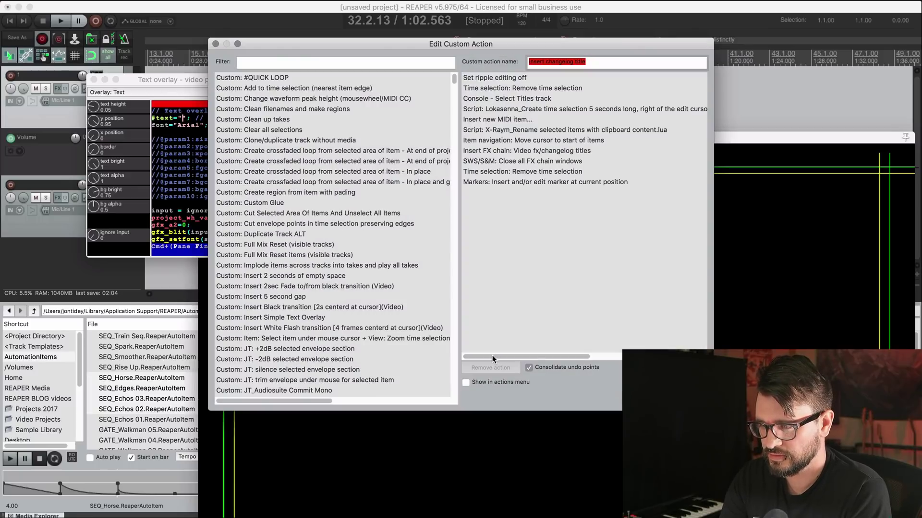